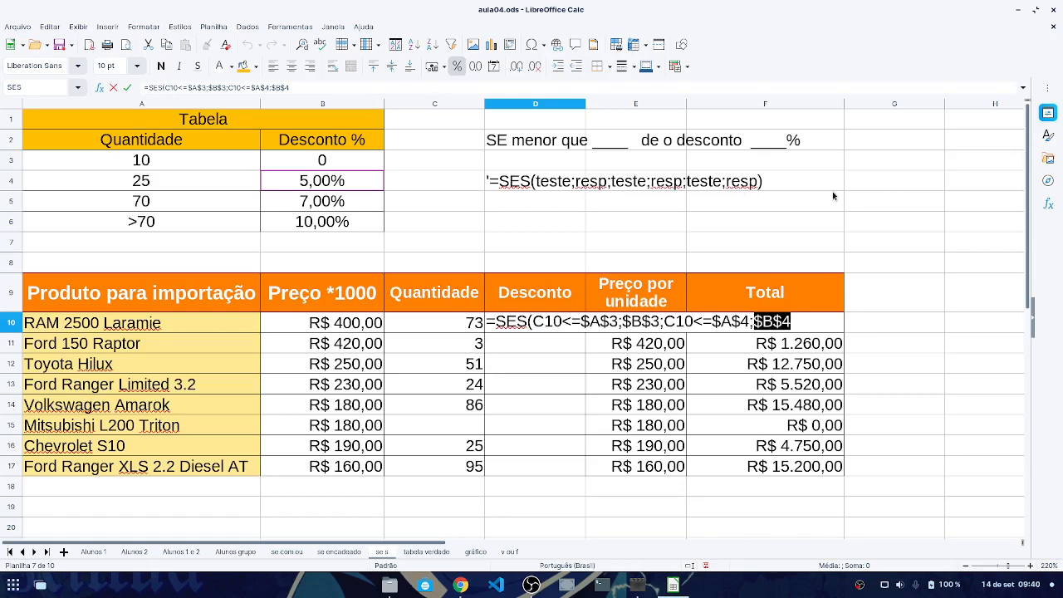
Step: Discard the unfinished entry in D10 and start a new SES formula there with the first test C10<=$A$3
key("Escape")
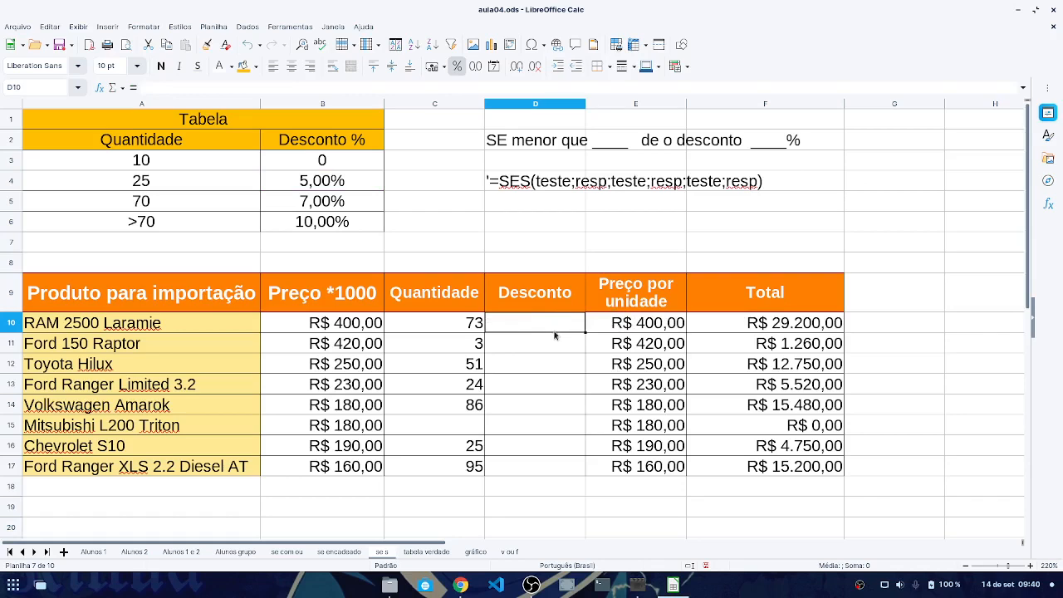
type("=")
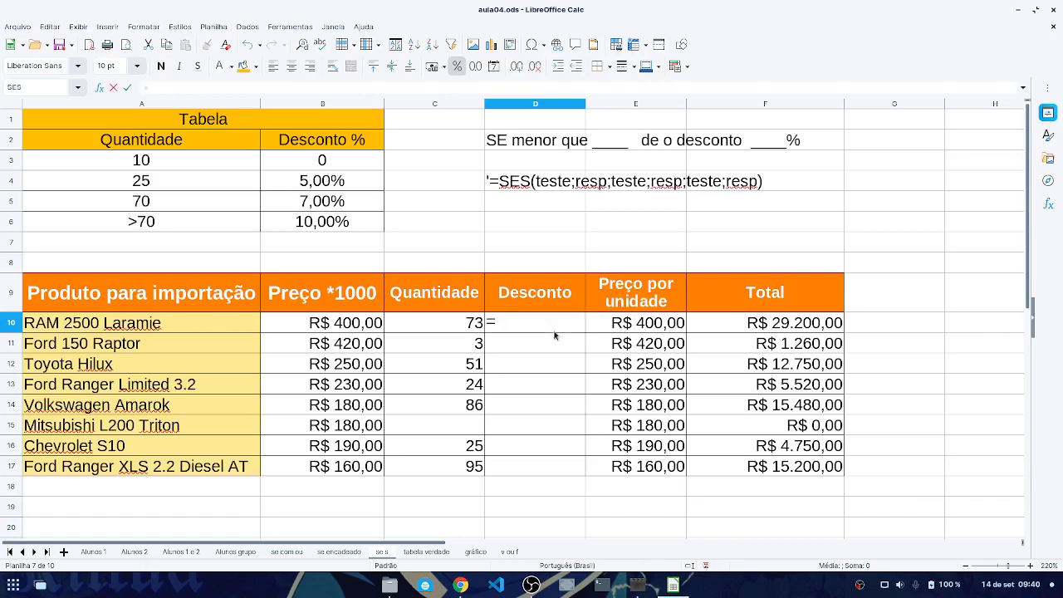
type("SES(")
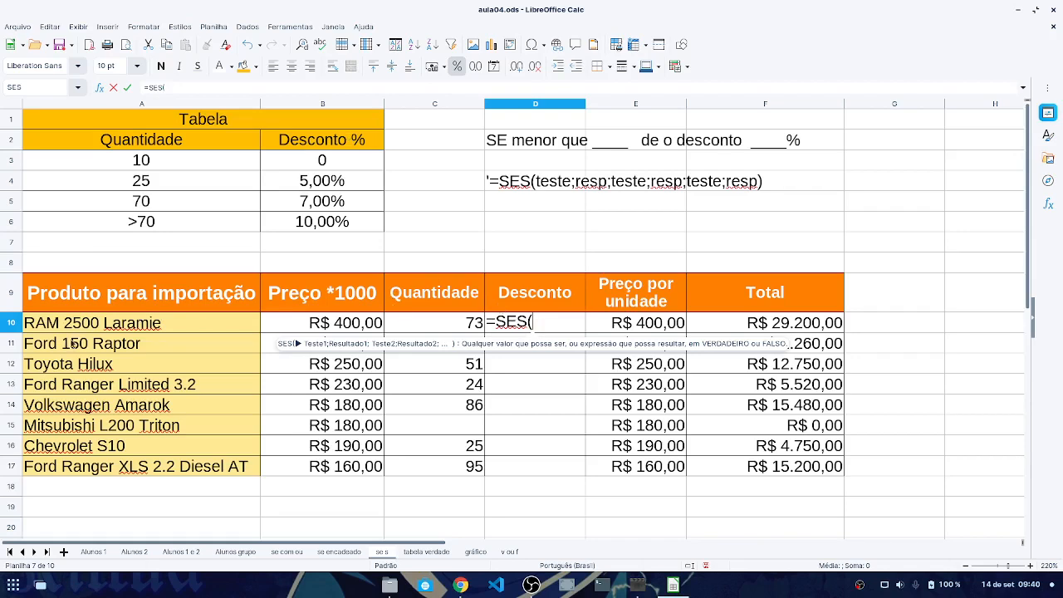
left_click(463, 326)
type("<")
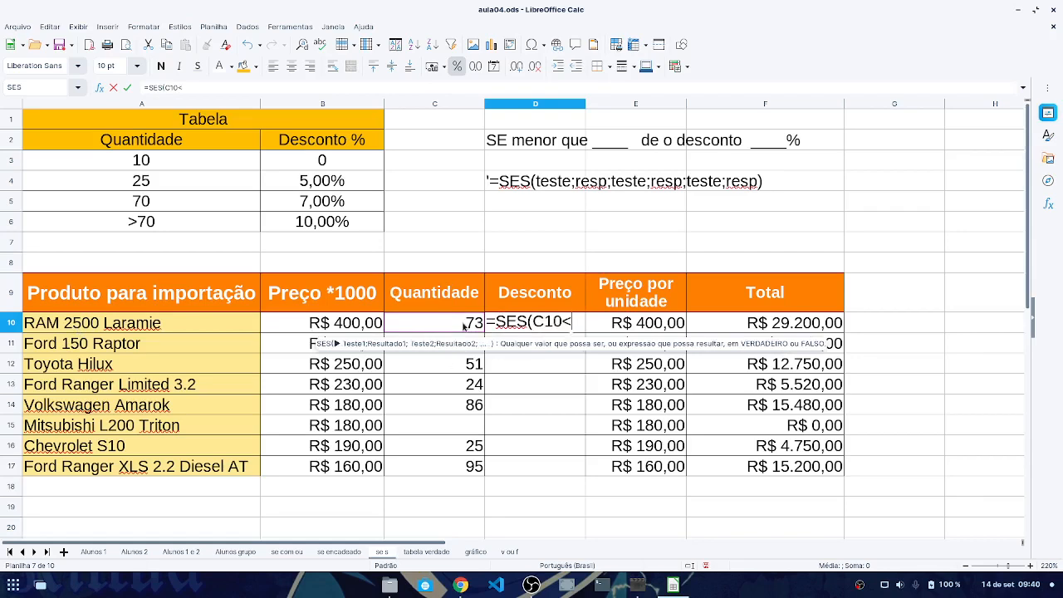
type("=")
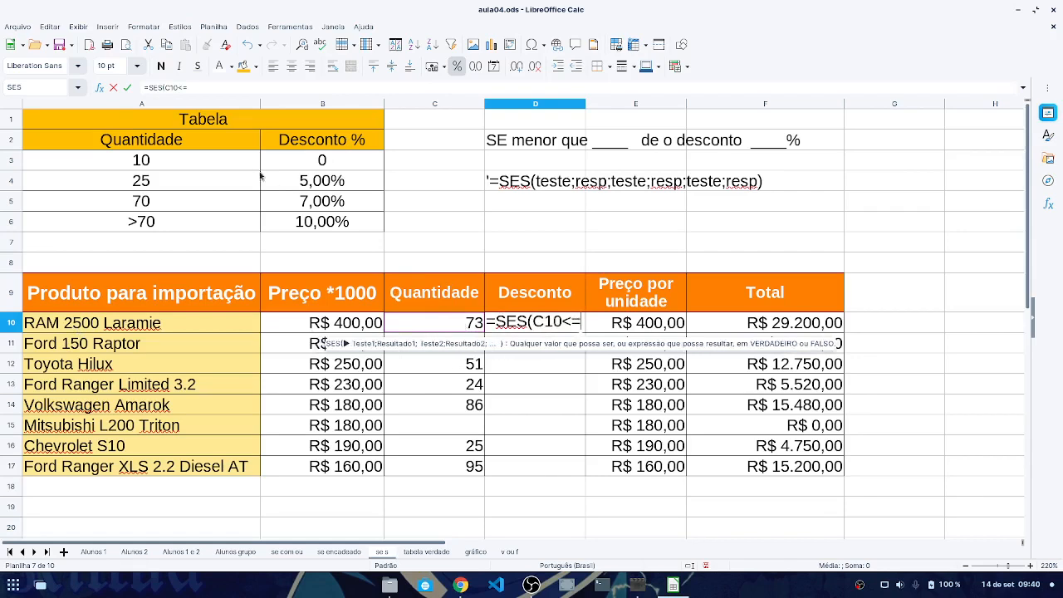
left_click(145, 164)
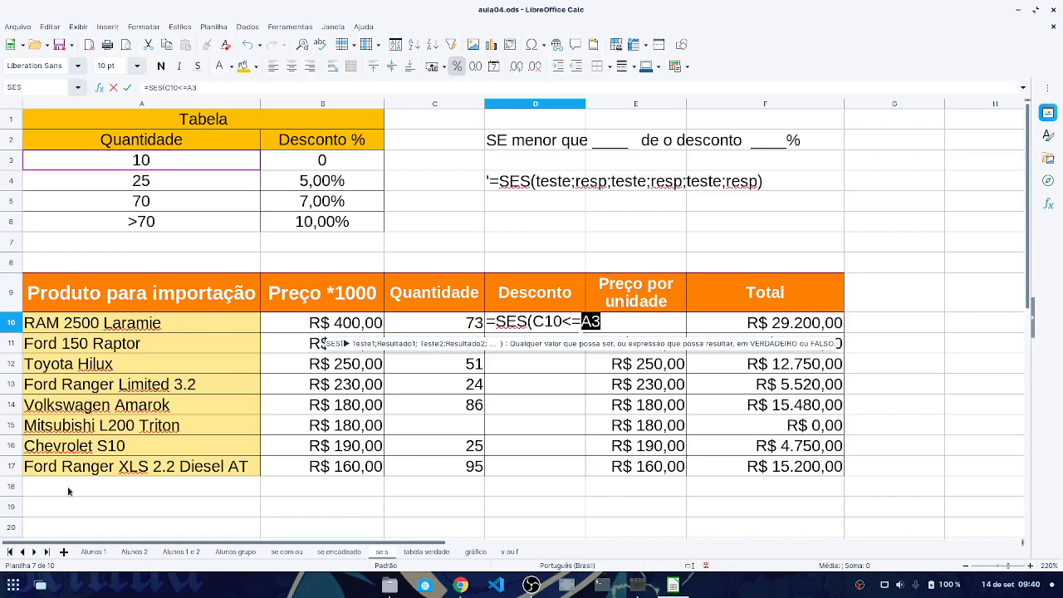
key("F4")
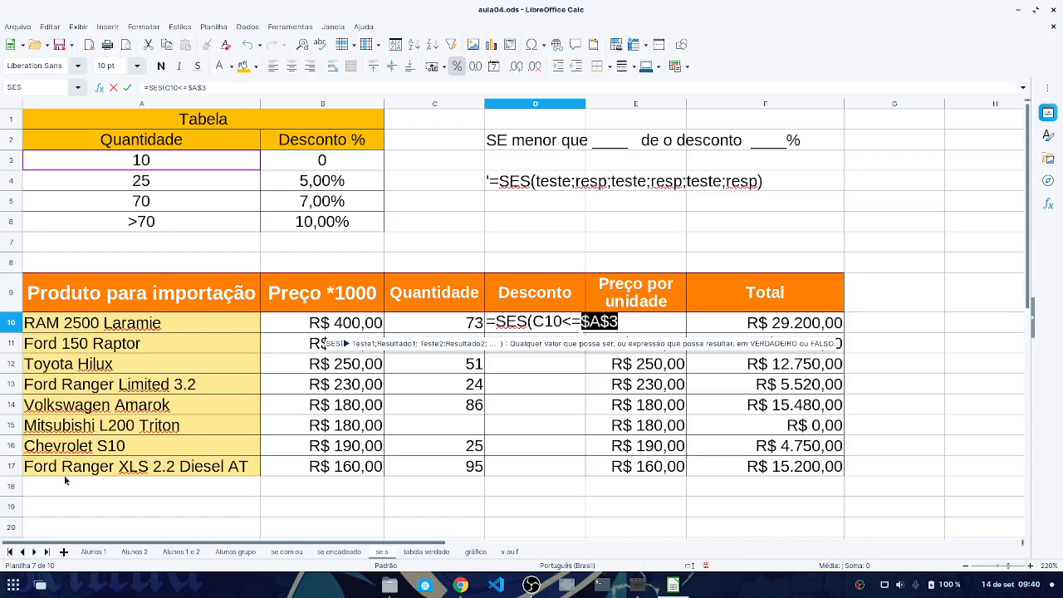
Step: Cycle the A3 reference in the formula through its relative and absolute forms back to $A$3
key("F4")
key("F4")
key("F4")
key("F4")
key("F4")
key("F4")
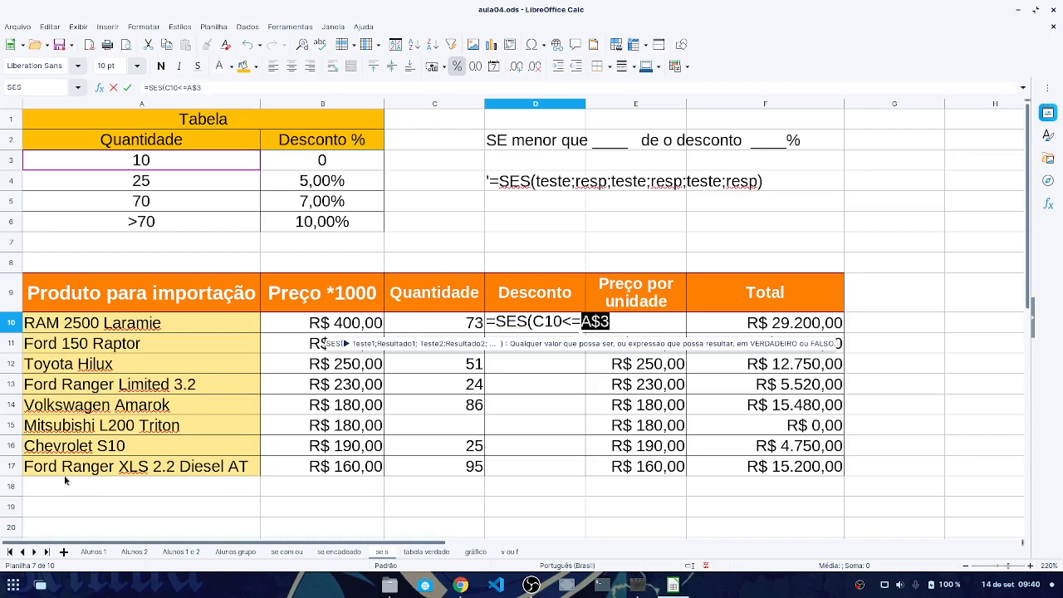
key("F4")
key("F4")
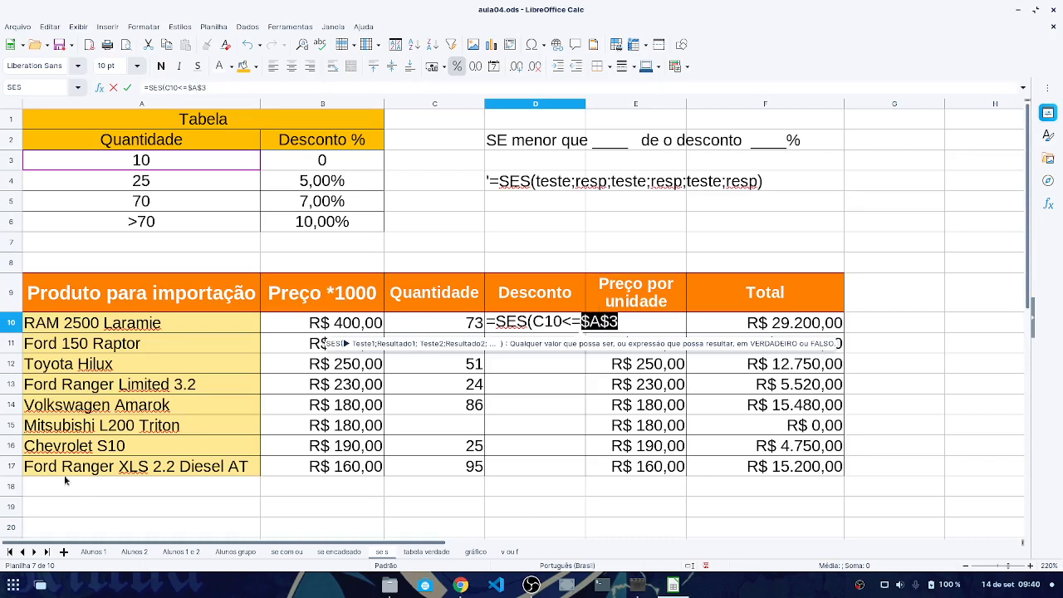
Step: Add $B$3 as the absolute result reference for the first test in the SES formula
type(";")
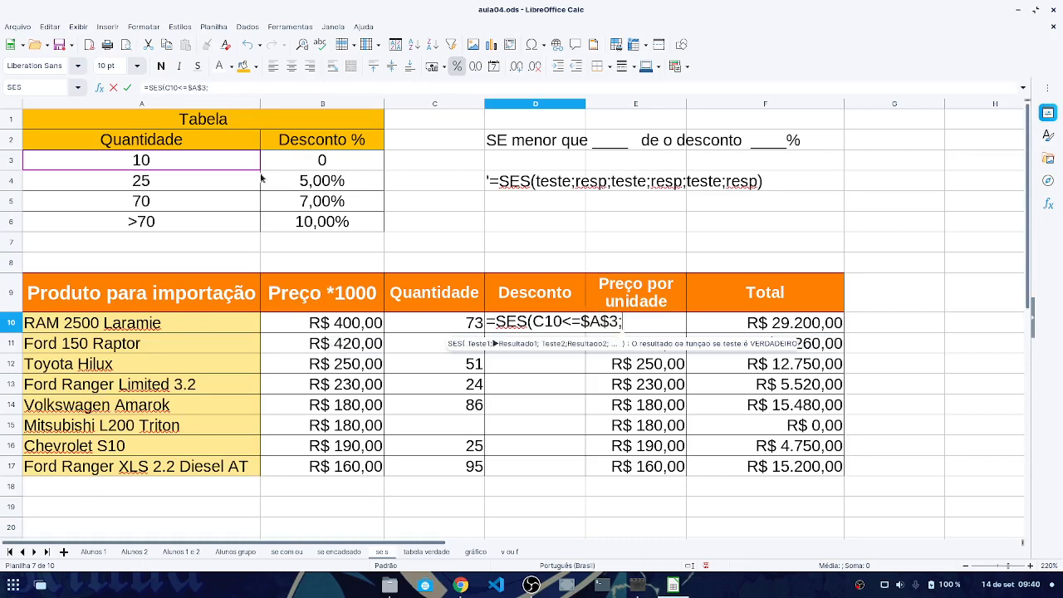
left_click(324, 163)
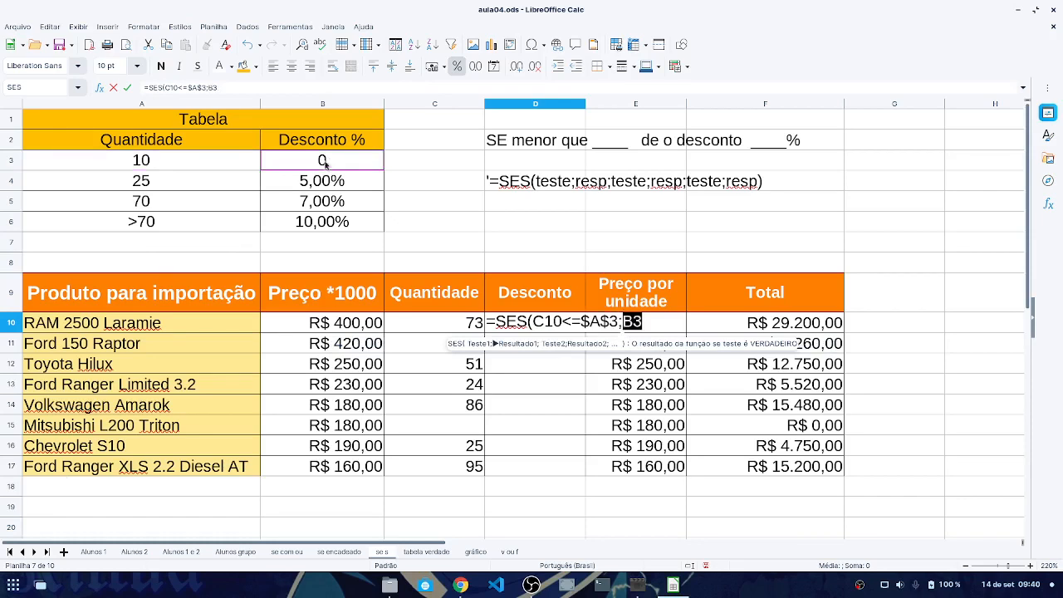
key("F4")
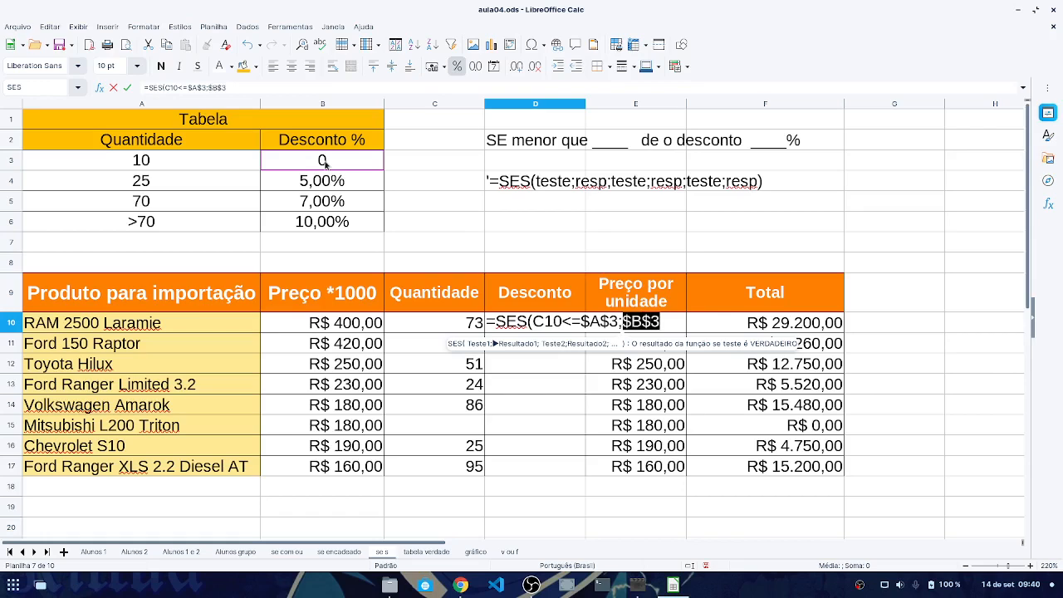
type(";")
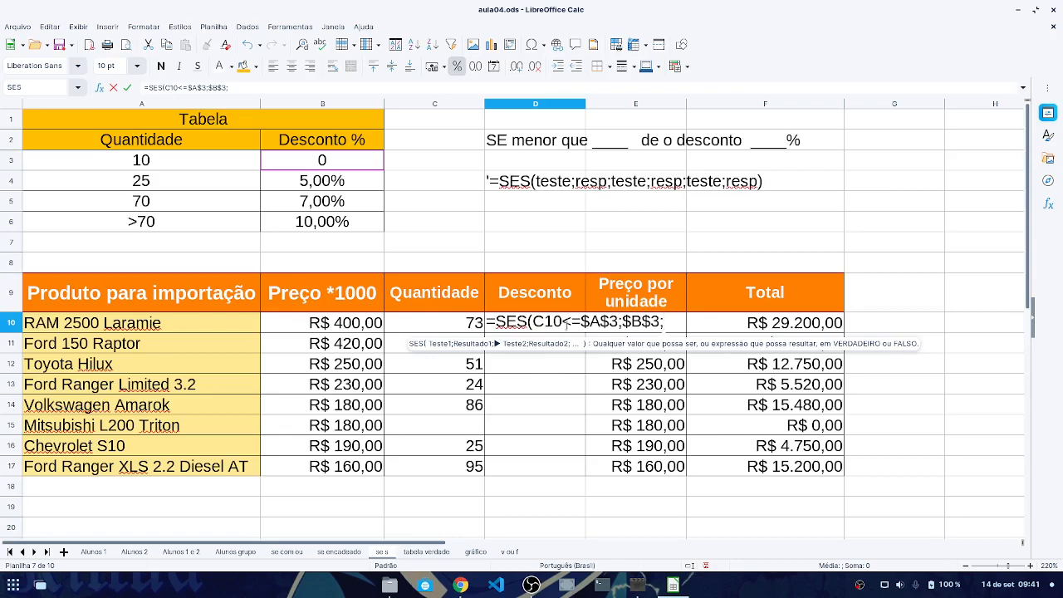
Step: Add the second test C10<=$A$4 with the result $B$4 to the SES formula
left_click(467, 322)
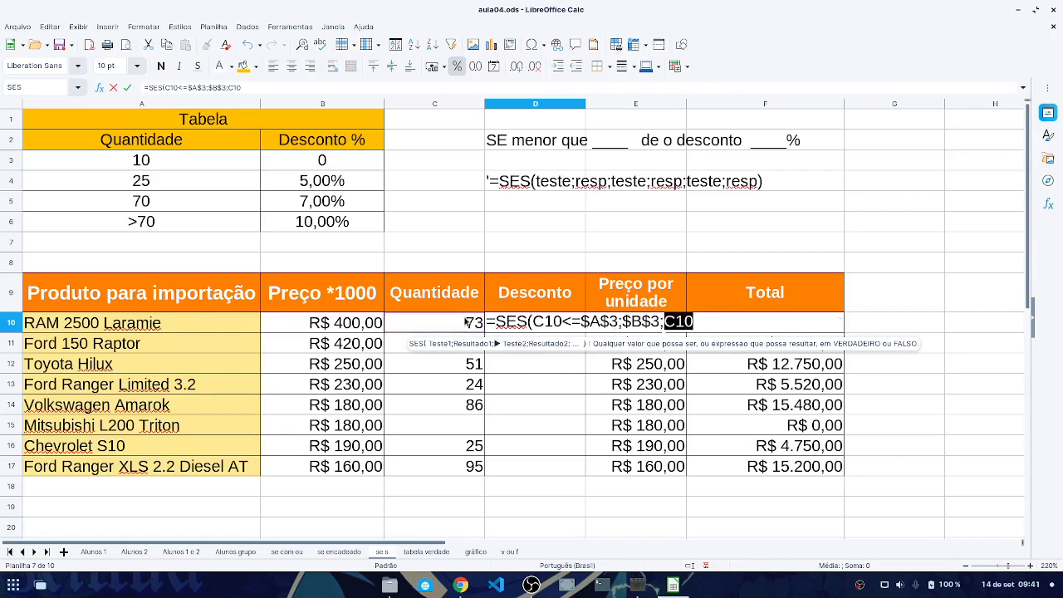
type("<=")
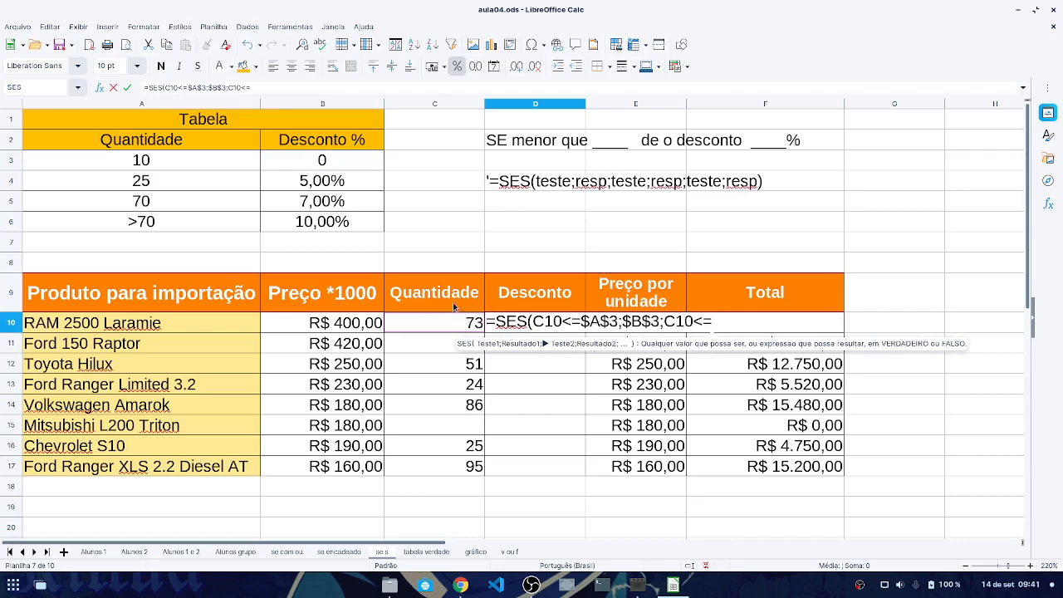
left_click(153, 182)
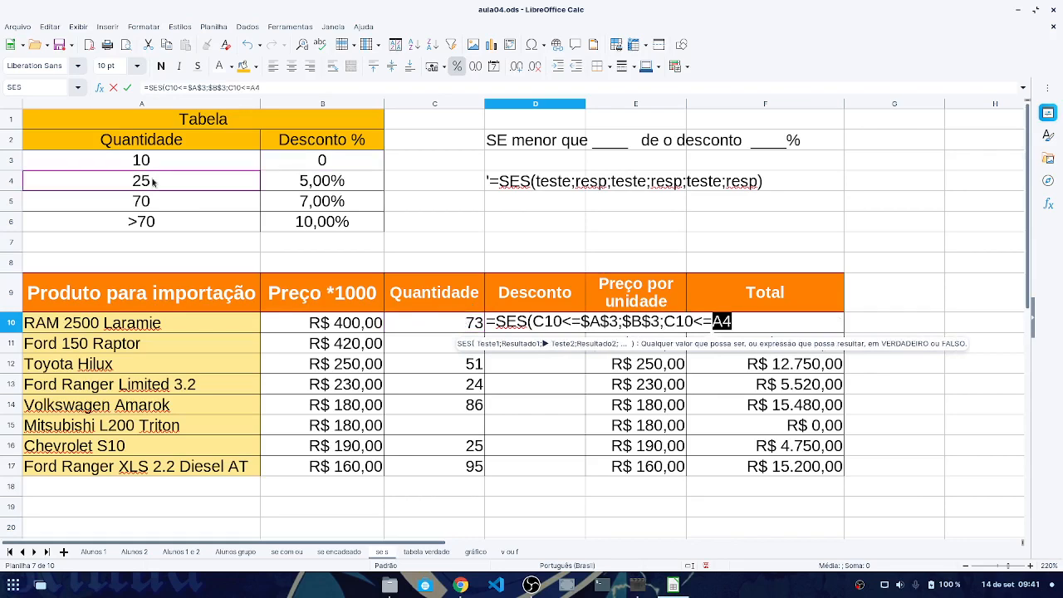
key("F4")
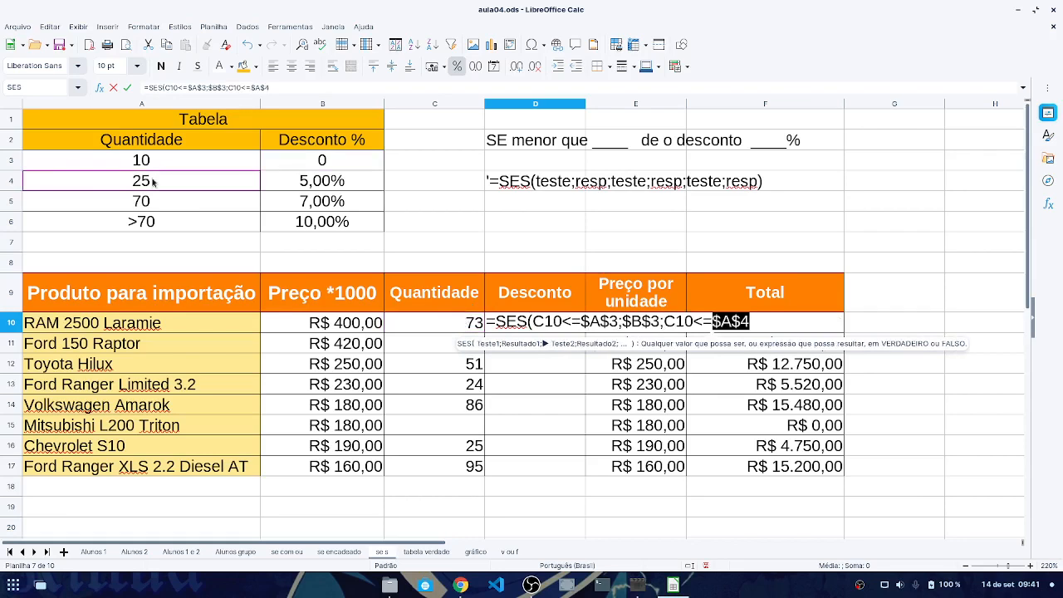
type(";")
left_click(283, 182)
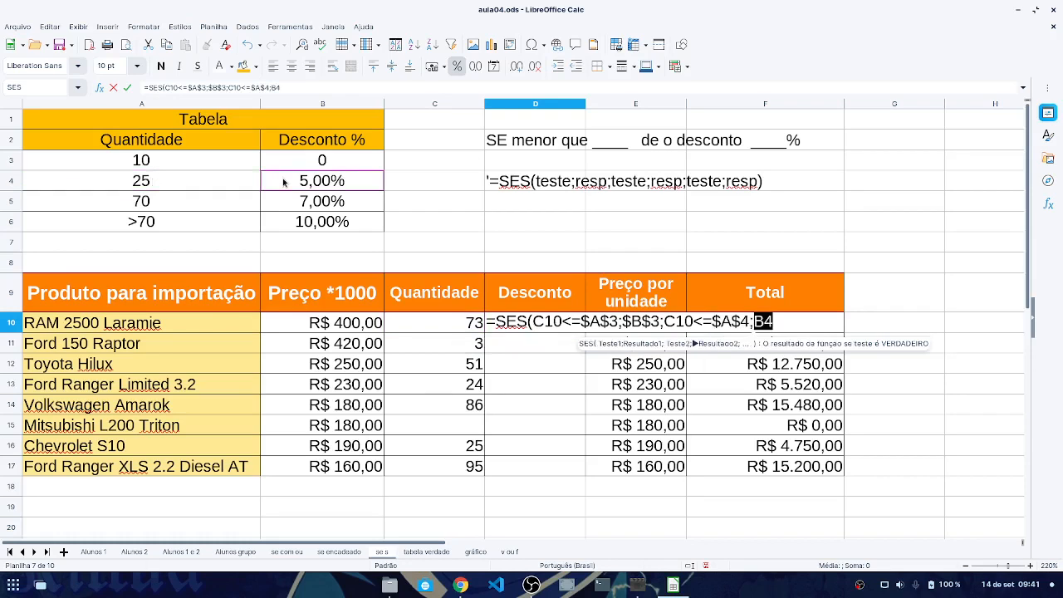
key("F4")
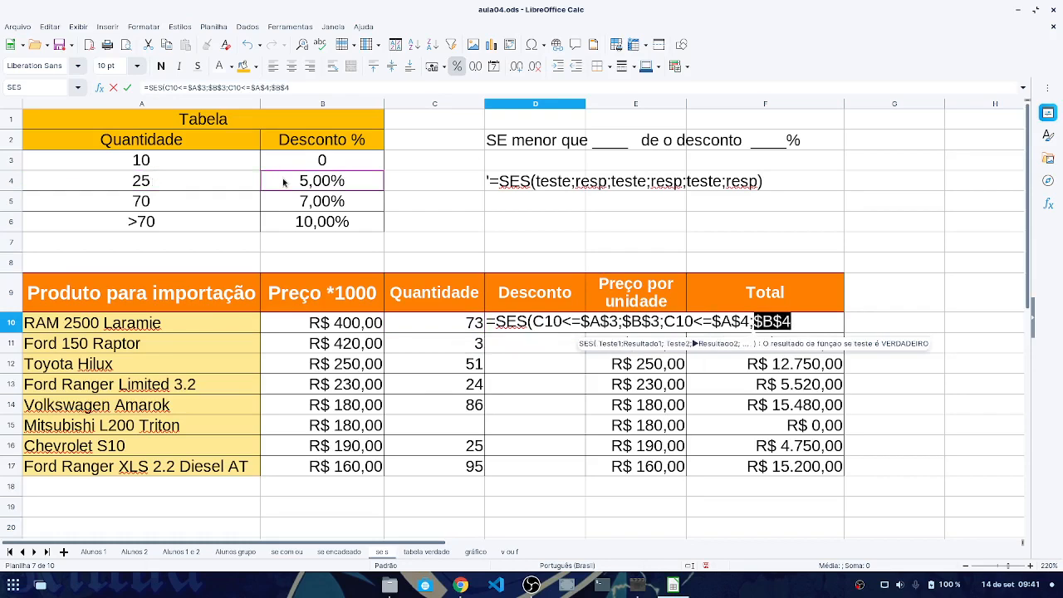
type(";")
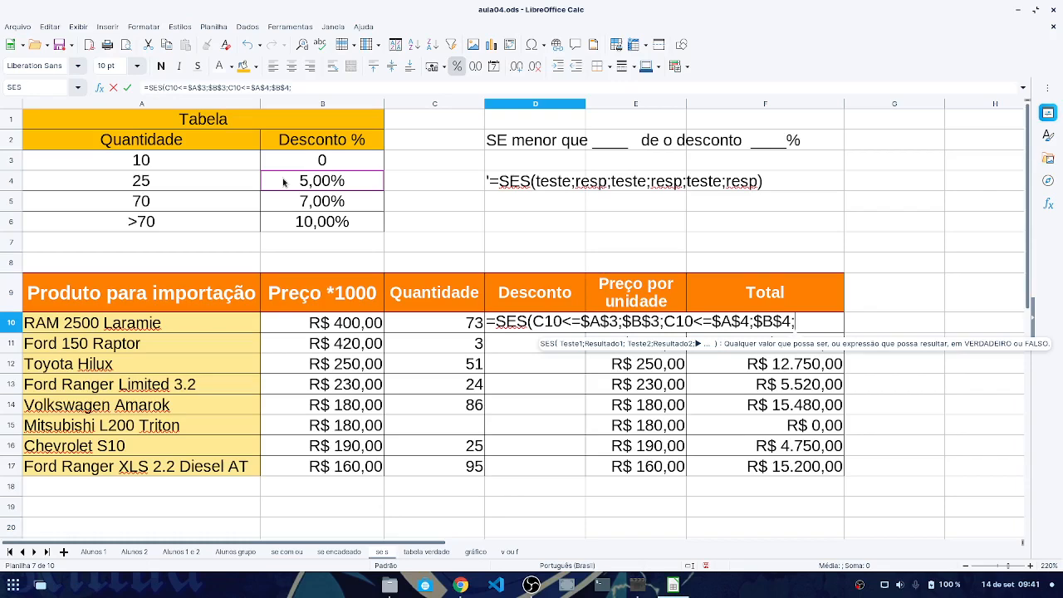
Step: Add the third test C10<=$A$5 with the result $B$5 to the SES formula
left_click(449, 329)
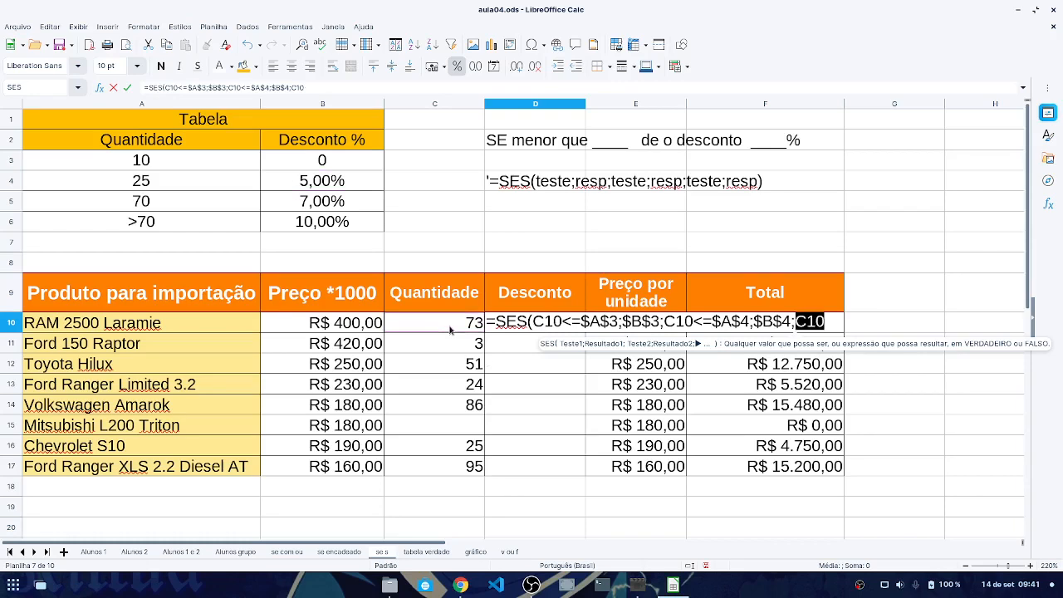
type("<=")
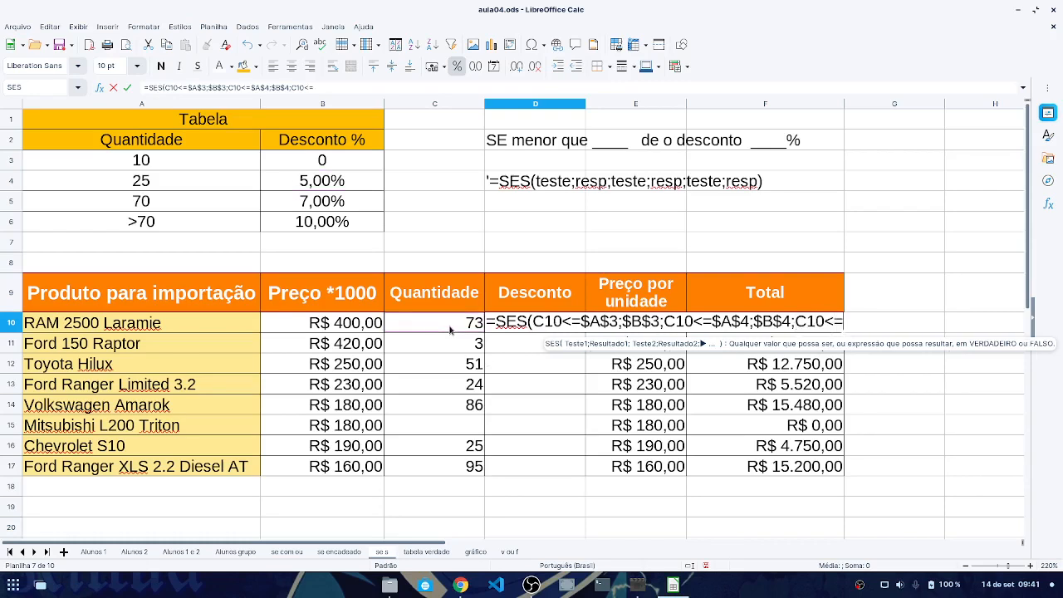
left_click(197, 205)
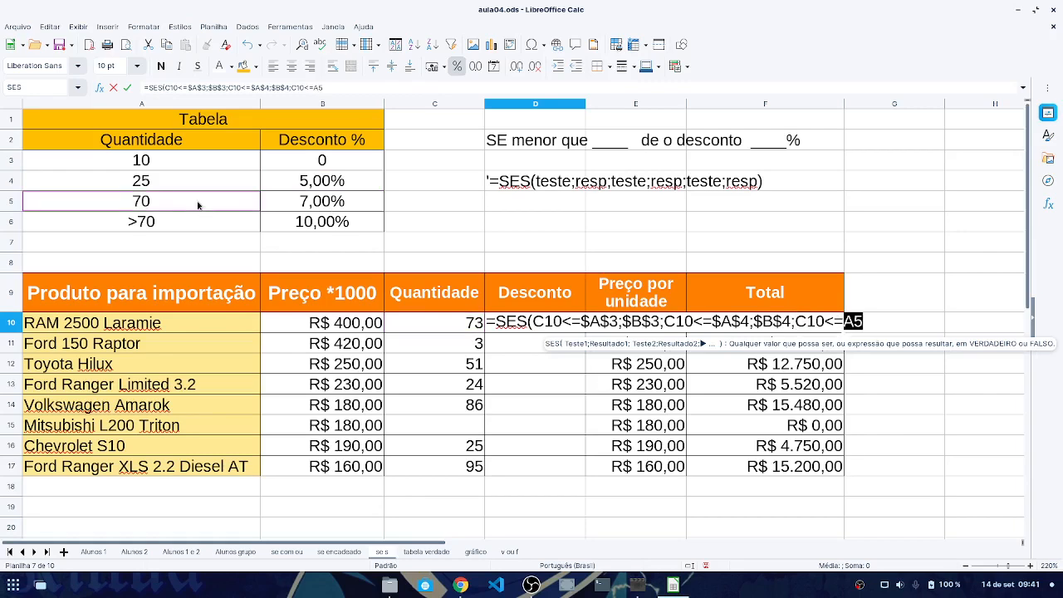
key("F4")
type(";")
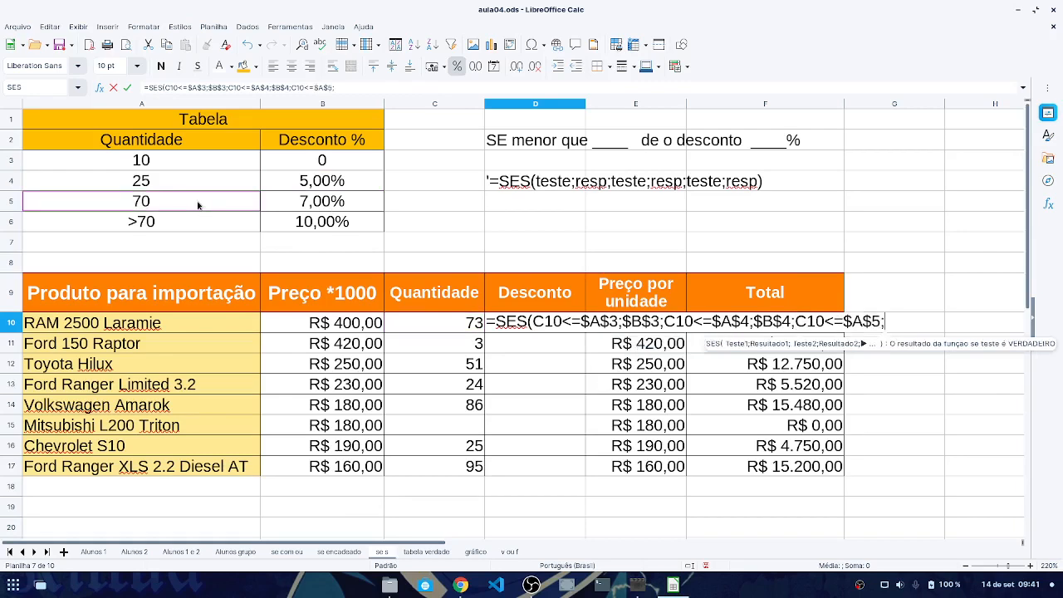
left_click(312, 206)
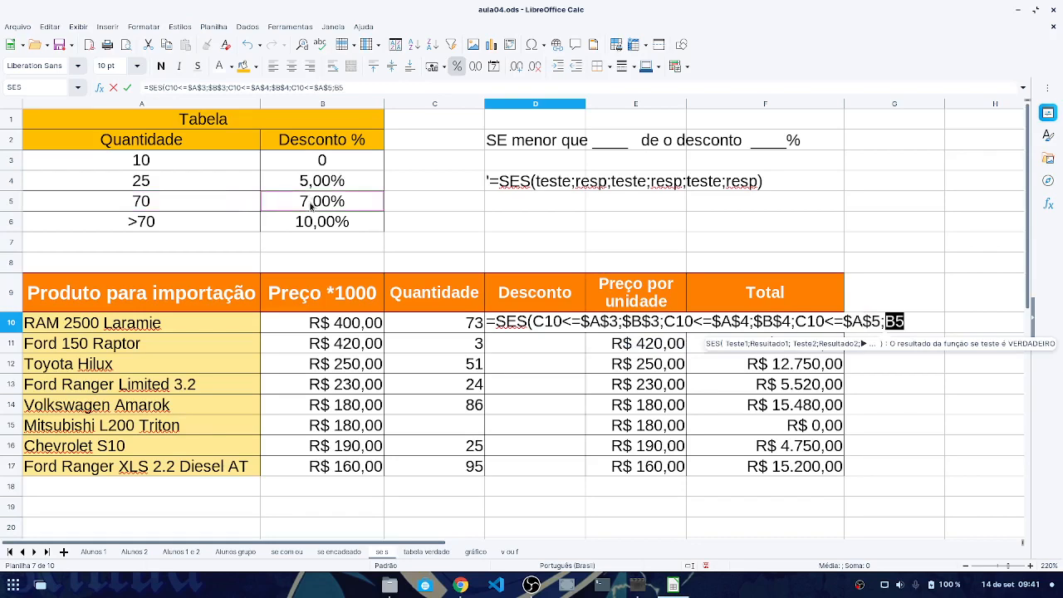
key("F4")
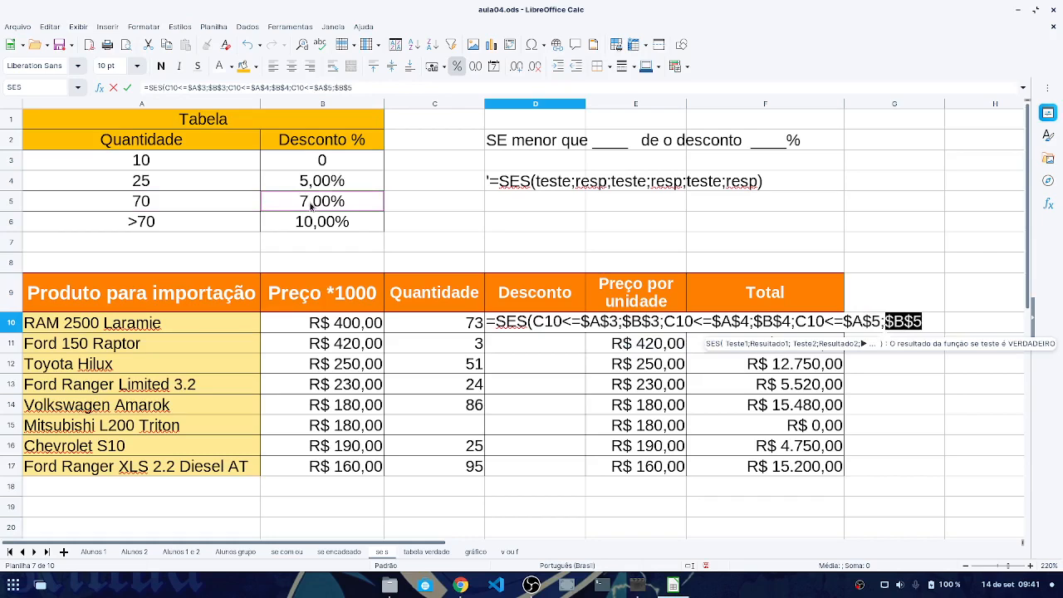
type(";")
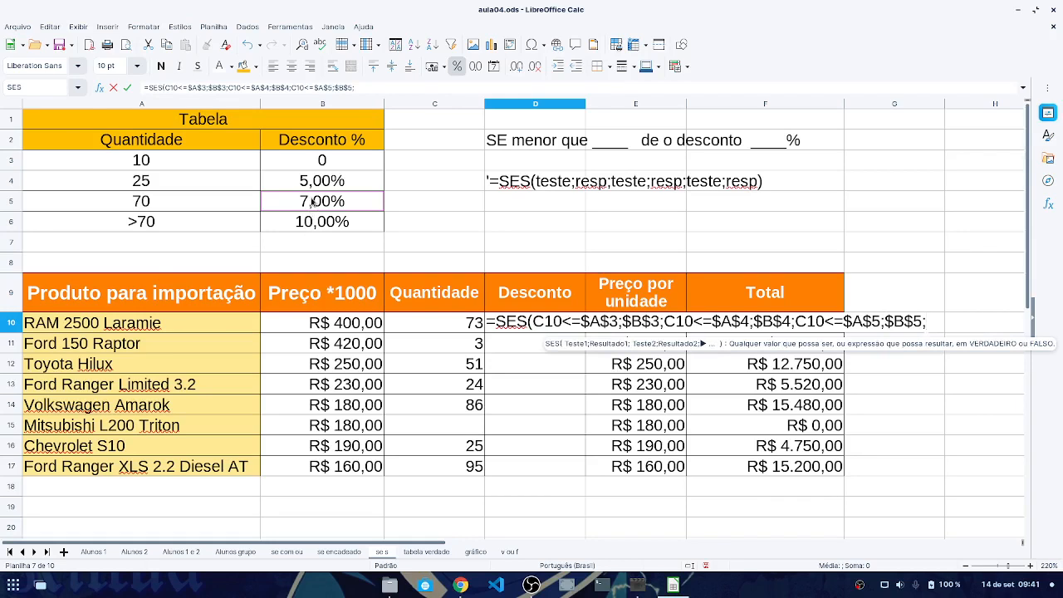
Step: Add the final test C10>$A$5 with the result $B$6, then close and enter the SES formula in D10
left_click(425, 322)
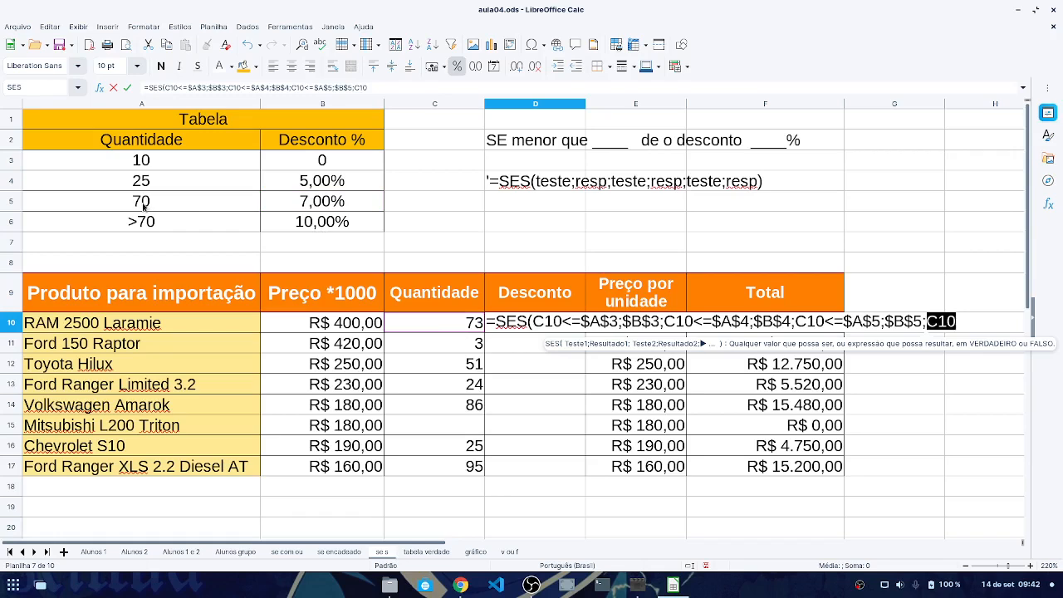
type(">")
left_click(144, 206)
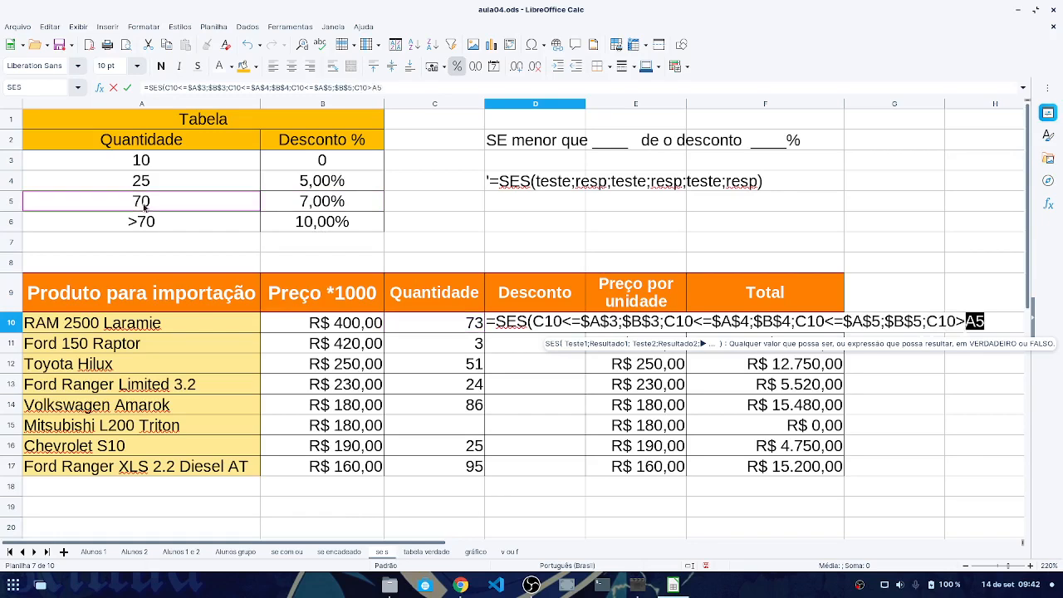
key("shift+F4")
type(";")
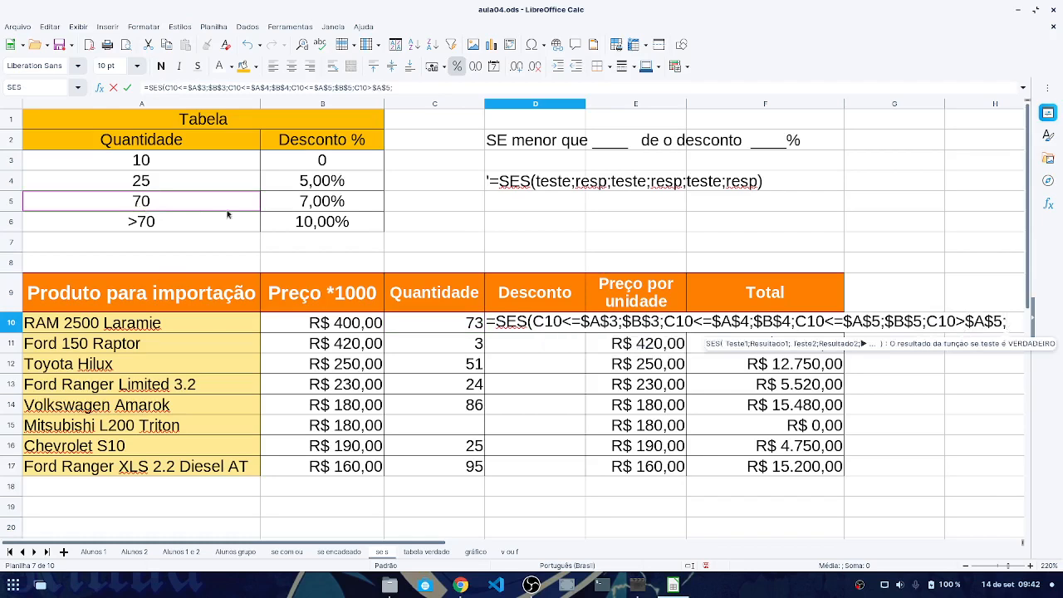
left_click(309, 224)
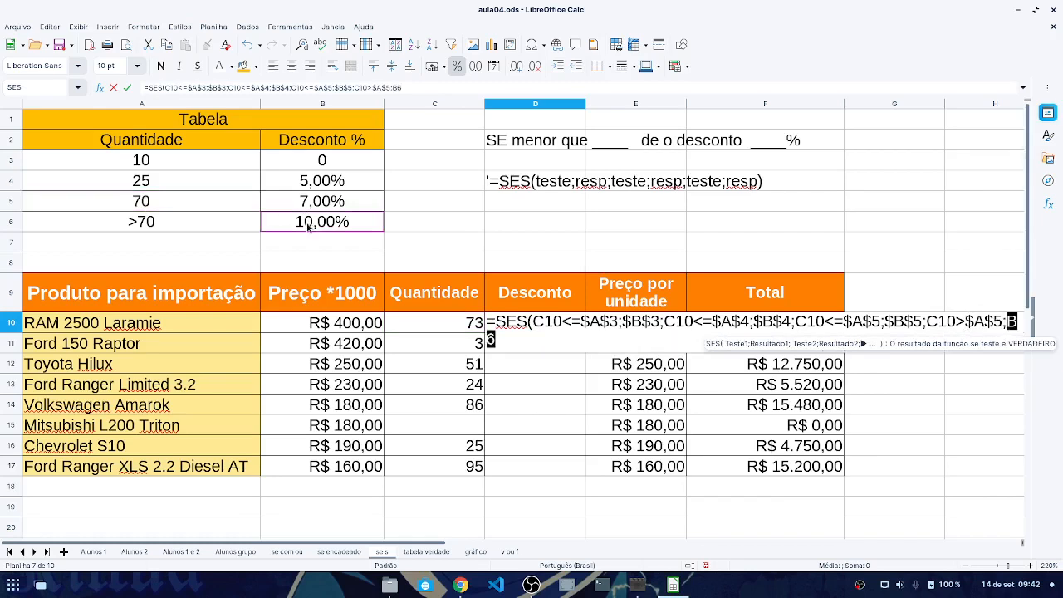
key("F4")
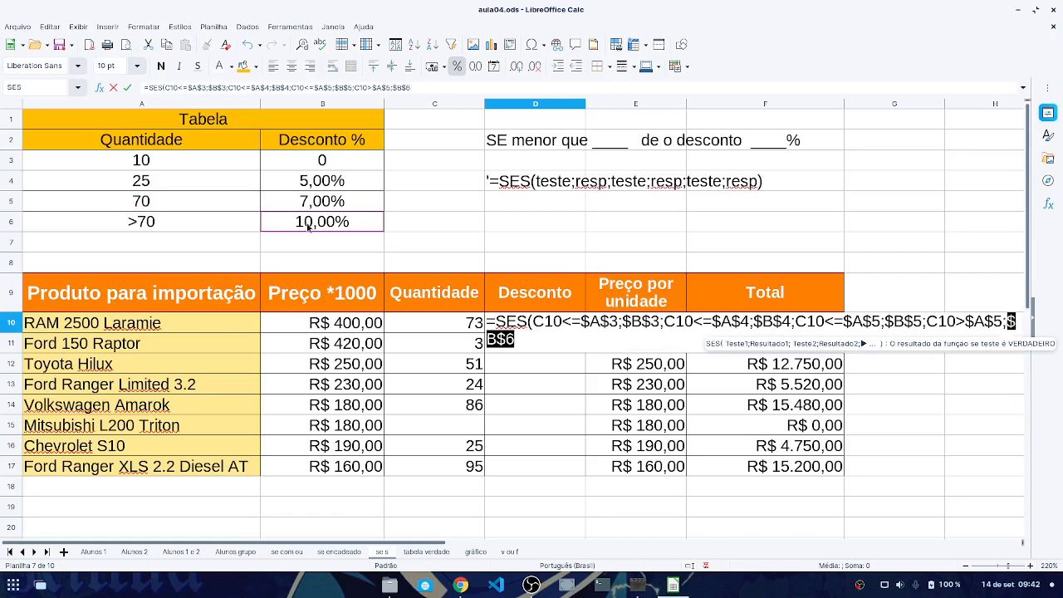
type(")")
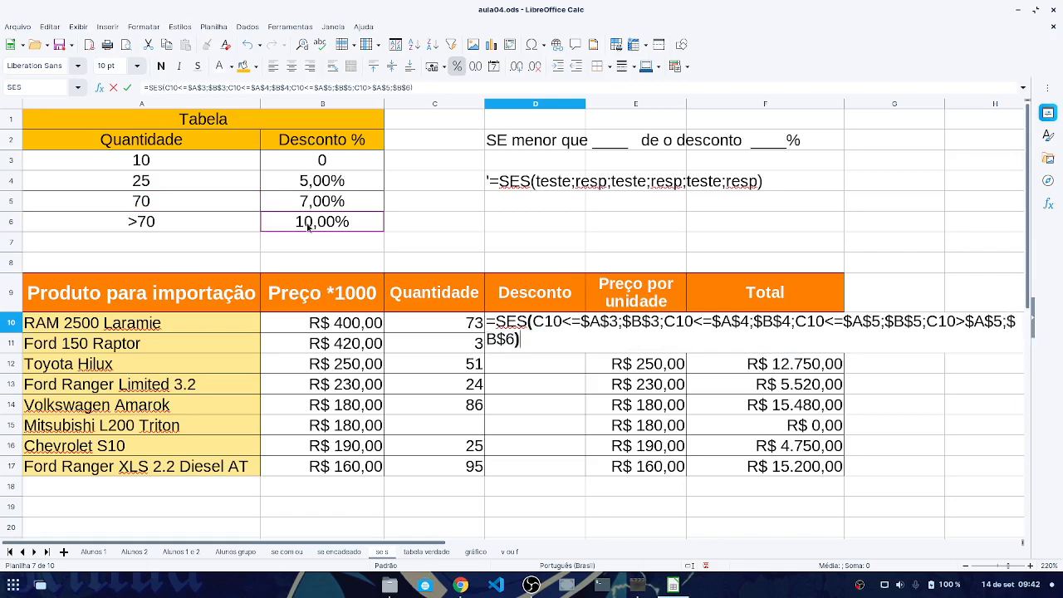
key("Return")
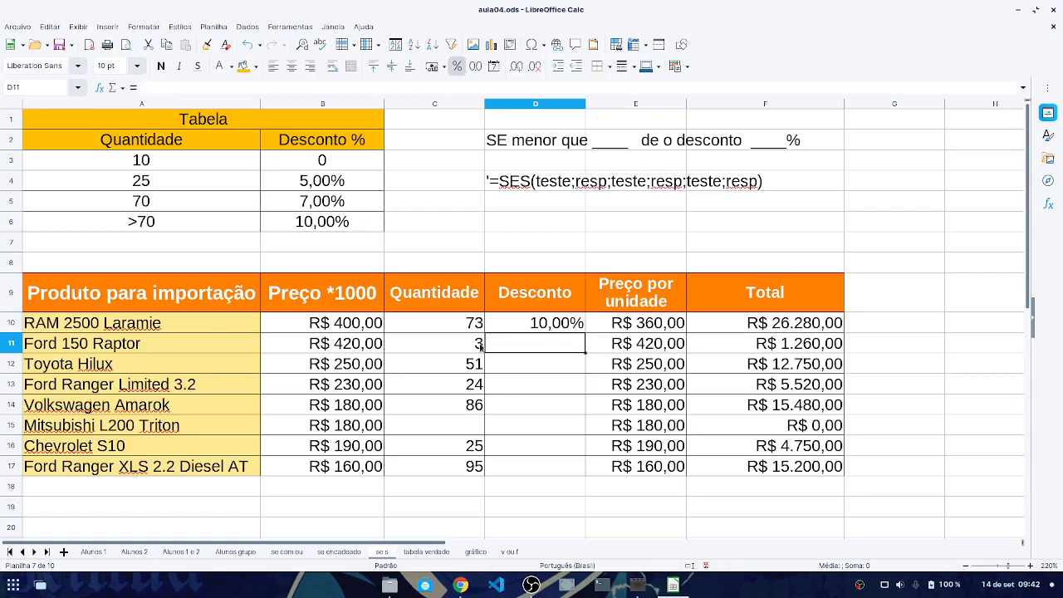
Step: Fill the discount formula from D10 down through D17 for the remaining products
left_click(545, 327)
left_click_drag(585, 331, 589, 473)
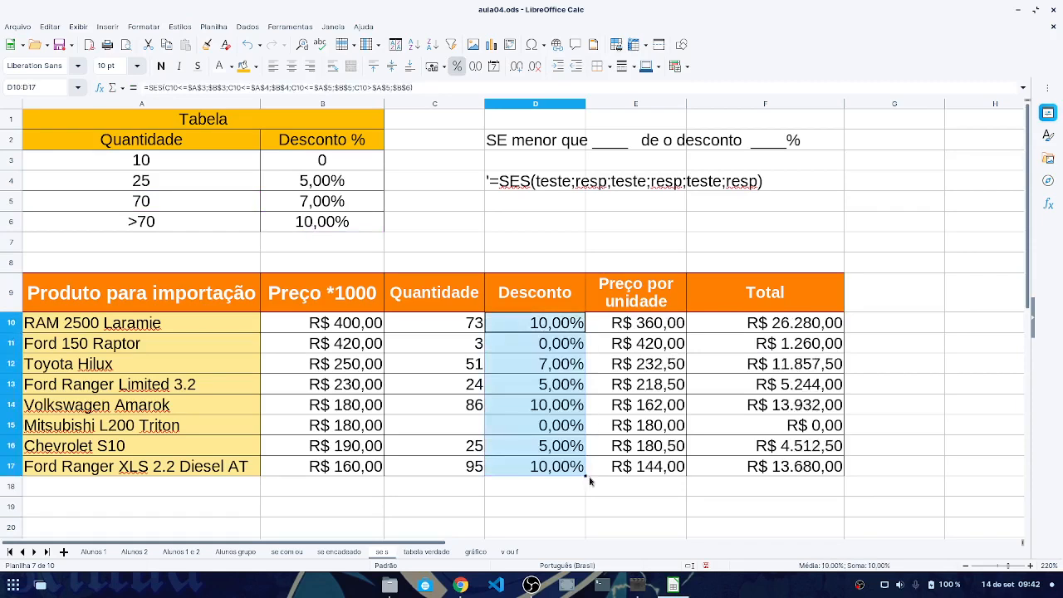
Step: On the se encadeado sheet, reword the note in D2 to begin with "SE A QUANTIDADE for menor que"
left_click(474, 325)
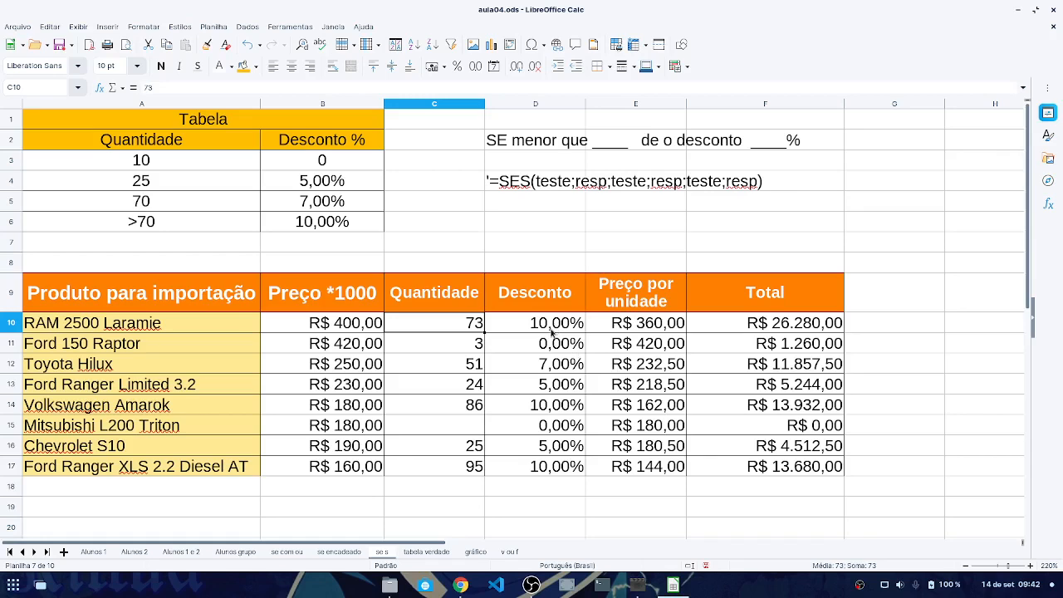
left_click(339, 554)
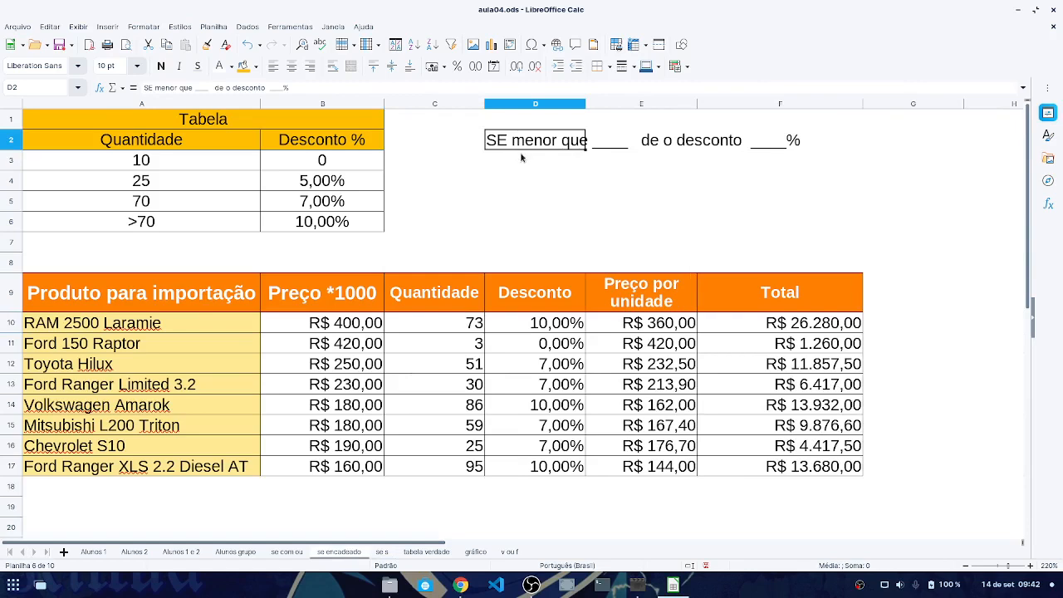
key("Delete")
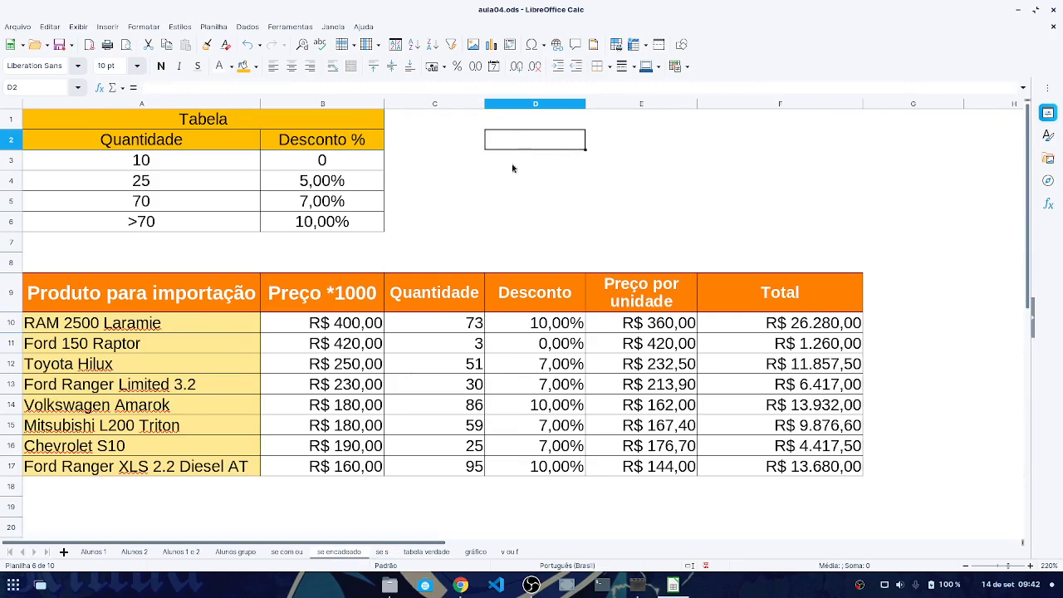
key("ctrl+z")
key("F2")
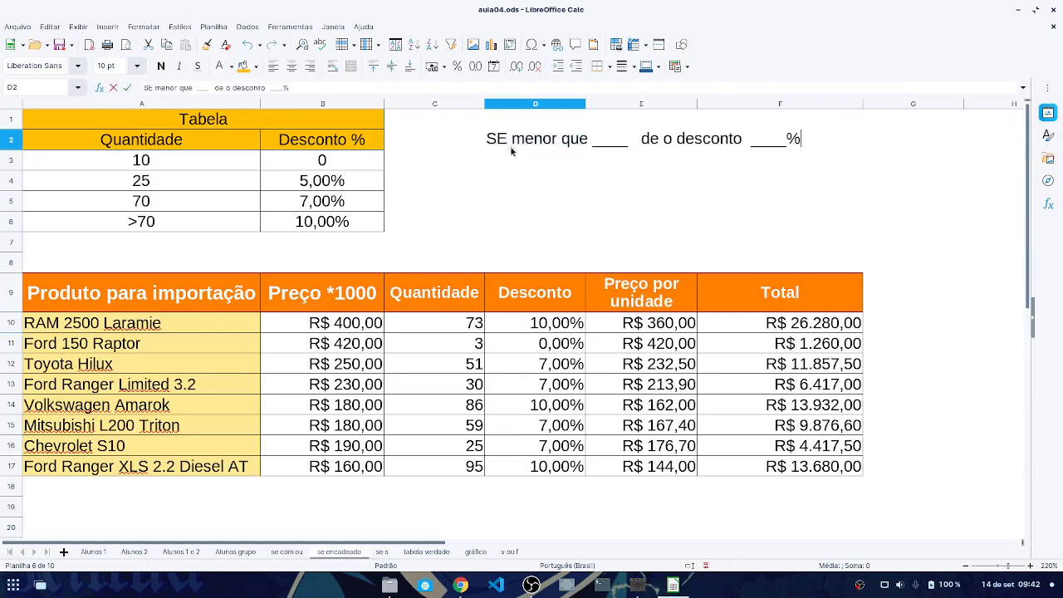
left_click(511, 139)
type("A Q")
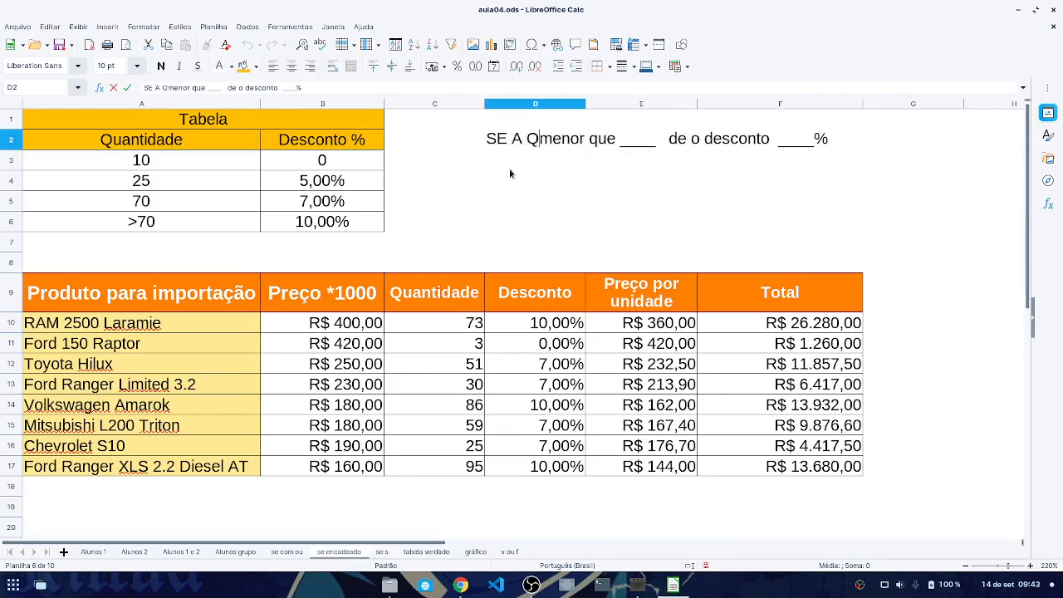
type("UANTIDADE ")
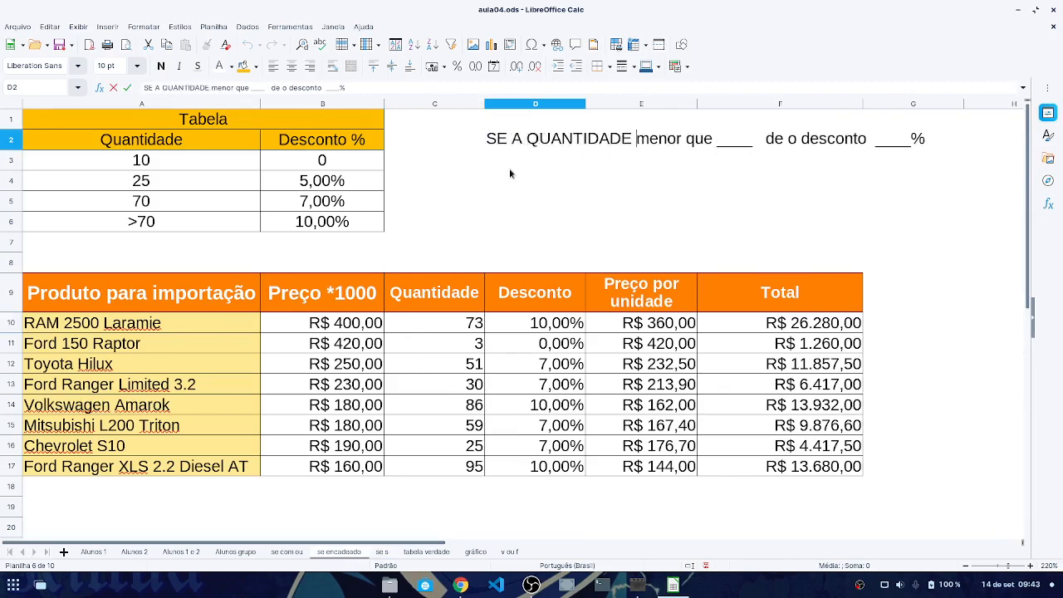
type("for")
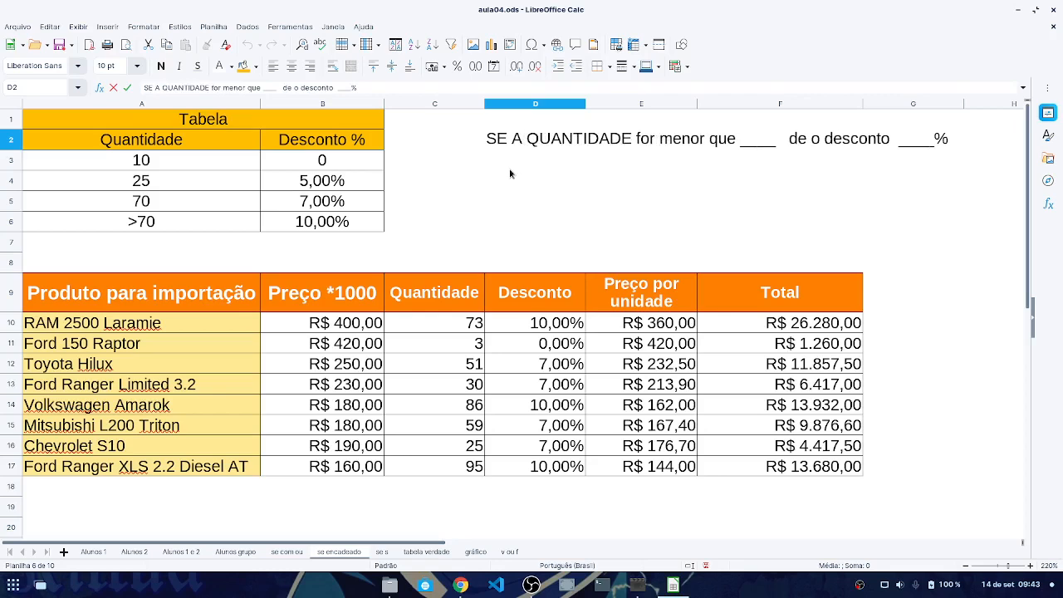
key("Return")
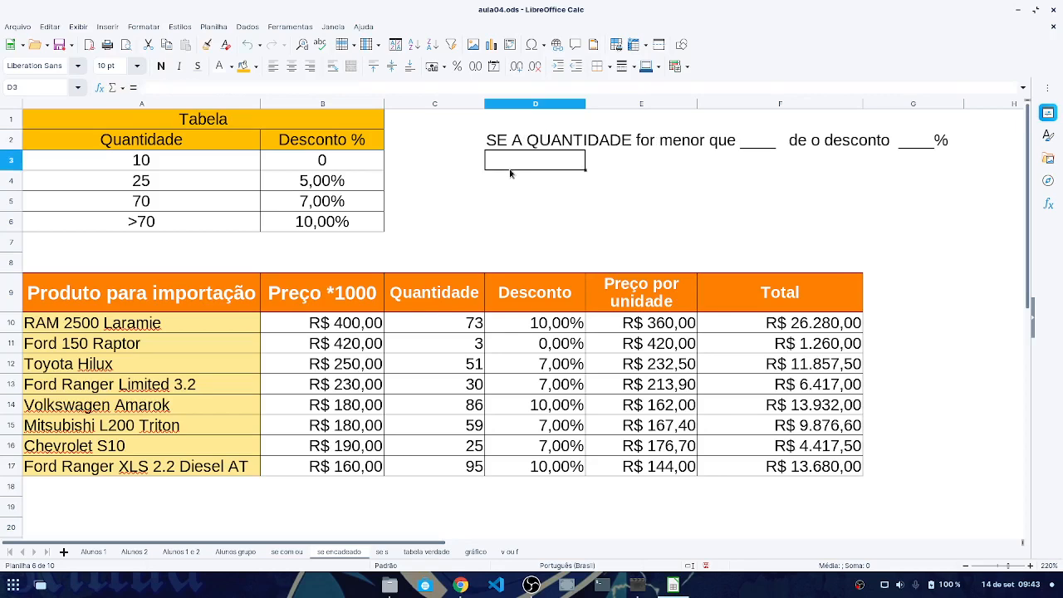
Step: Clear the existing discount formulas from D10:D17 in the Desconto column
left_click(521, 328)
left_click(544, 470, "shift")
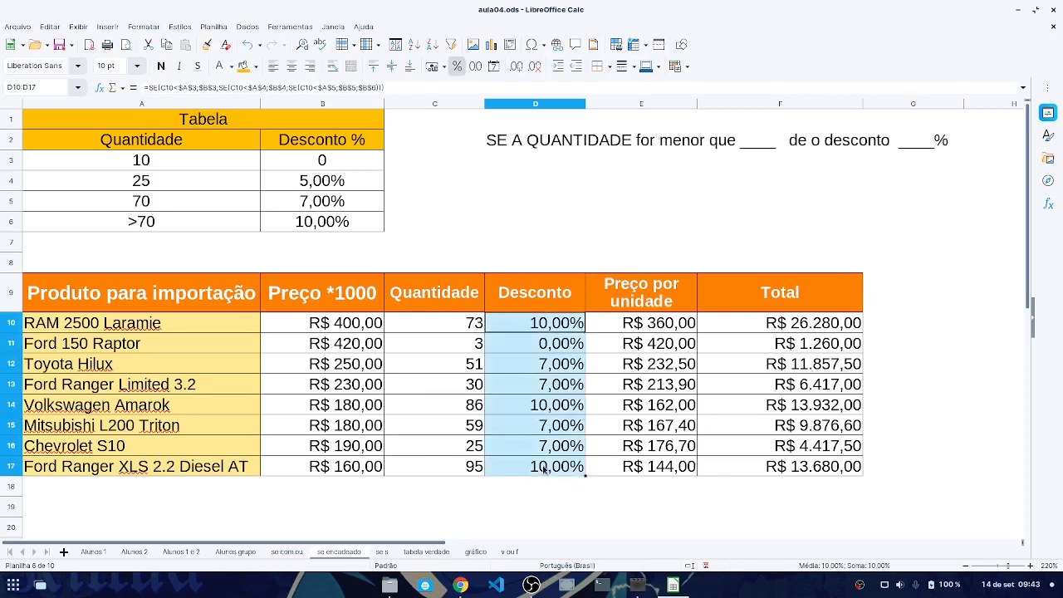
key("Delete")
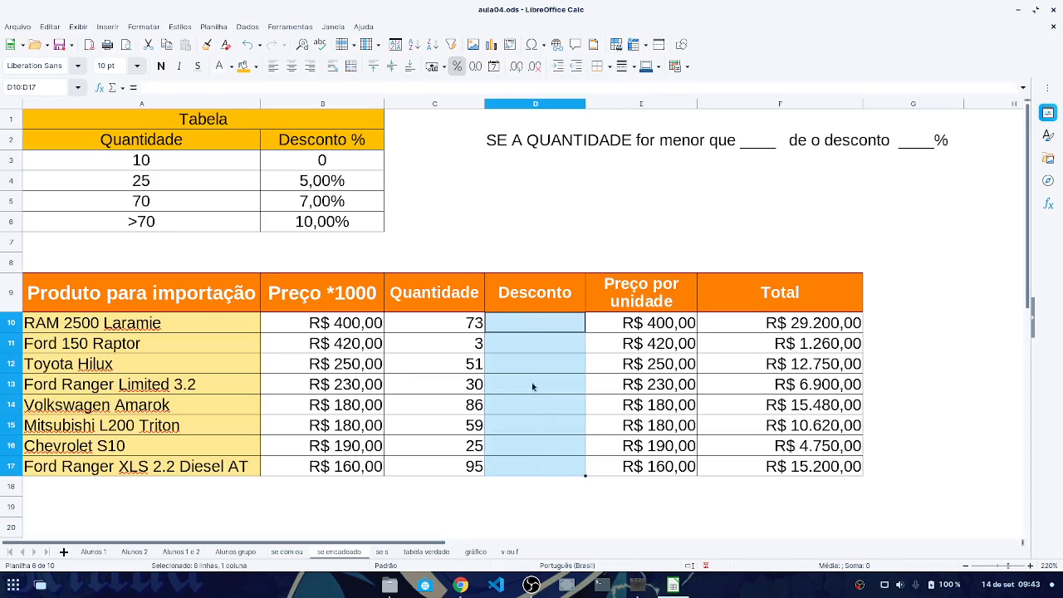
Step: Start a SE formula in D10 with the test C10<=$A$3 and the true result $B$3
left_click(524, 323)
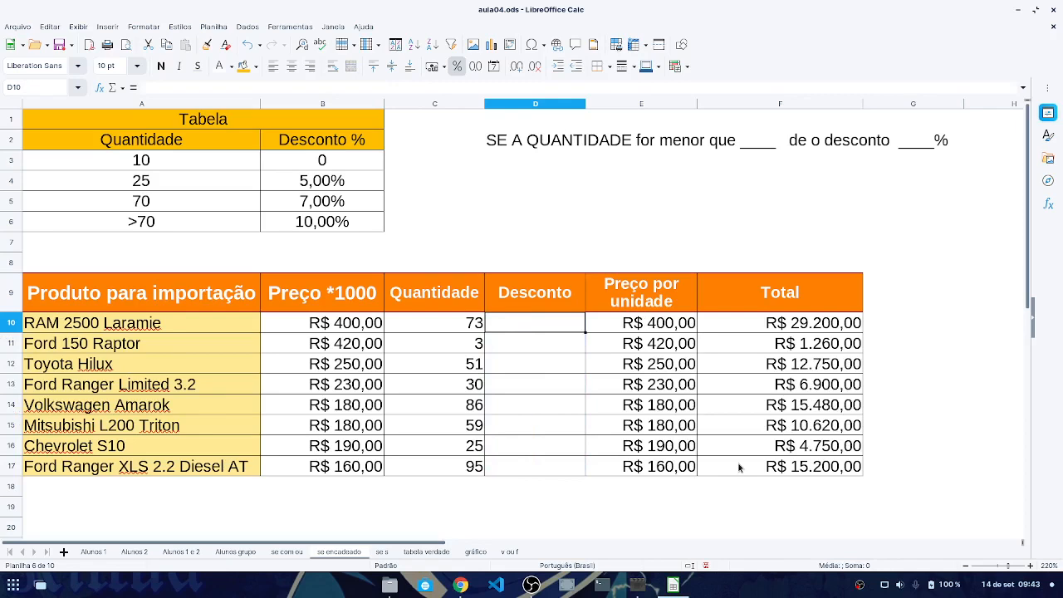
type("=se")
key("BackSpace")
key("BackSpace")
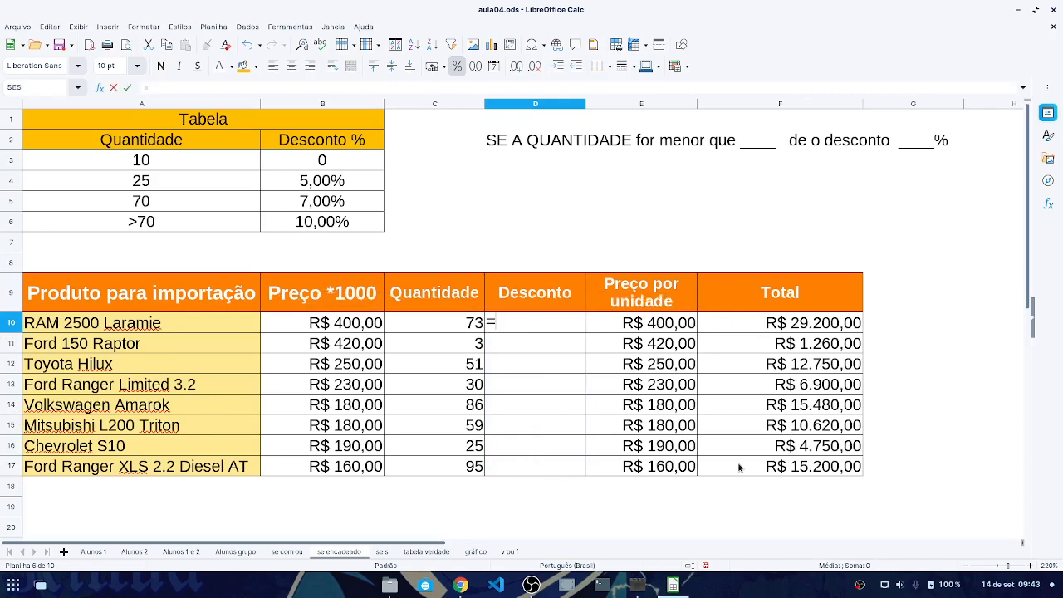
type("SE")
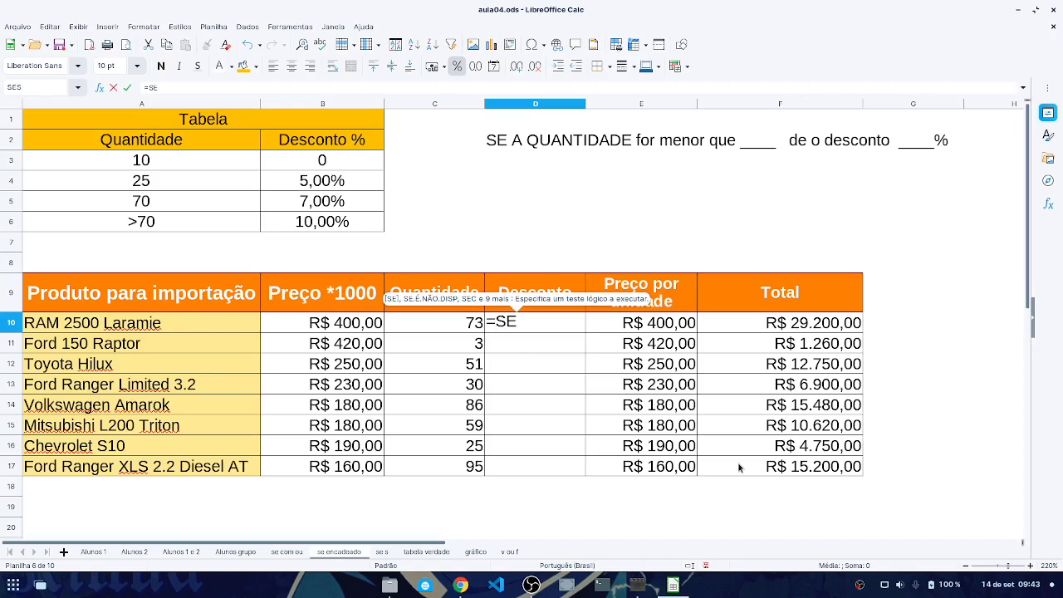
type("(")
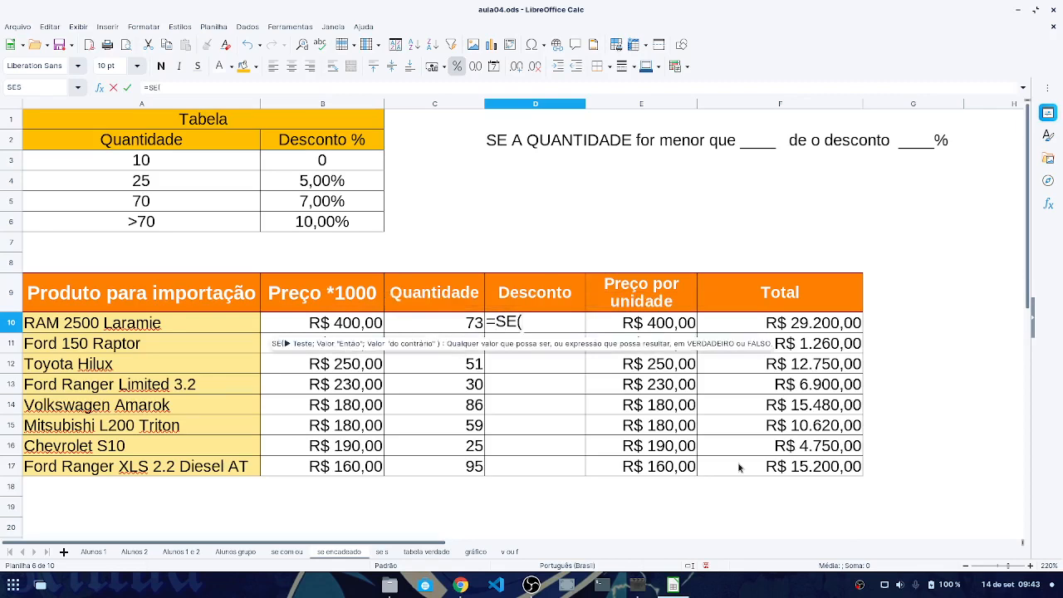
left_click(446, 327)
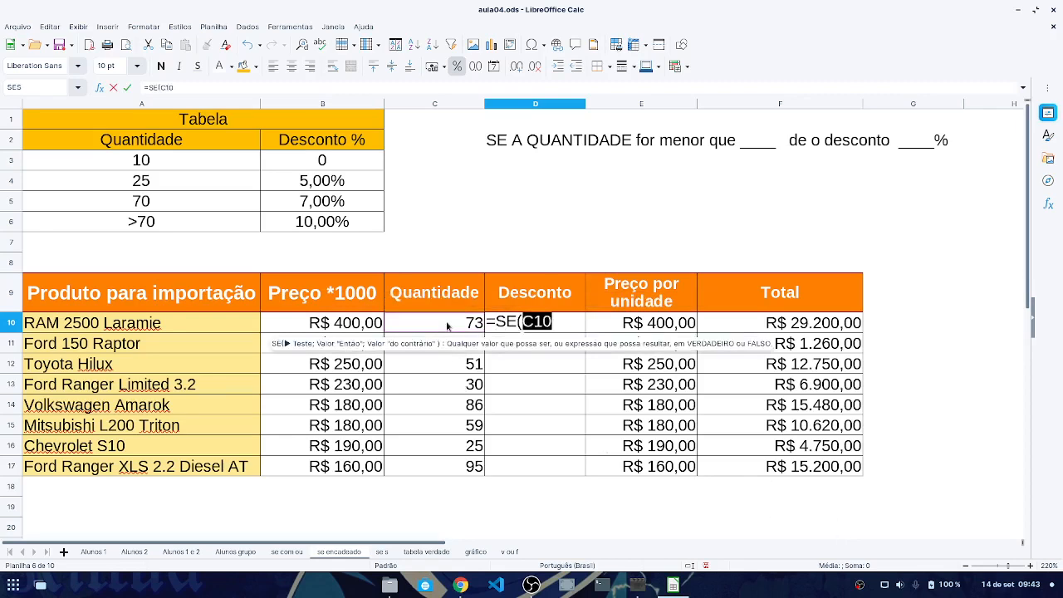
type("<=")
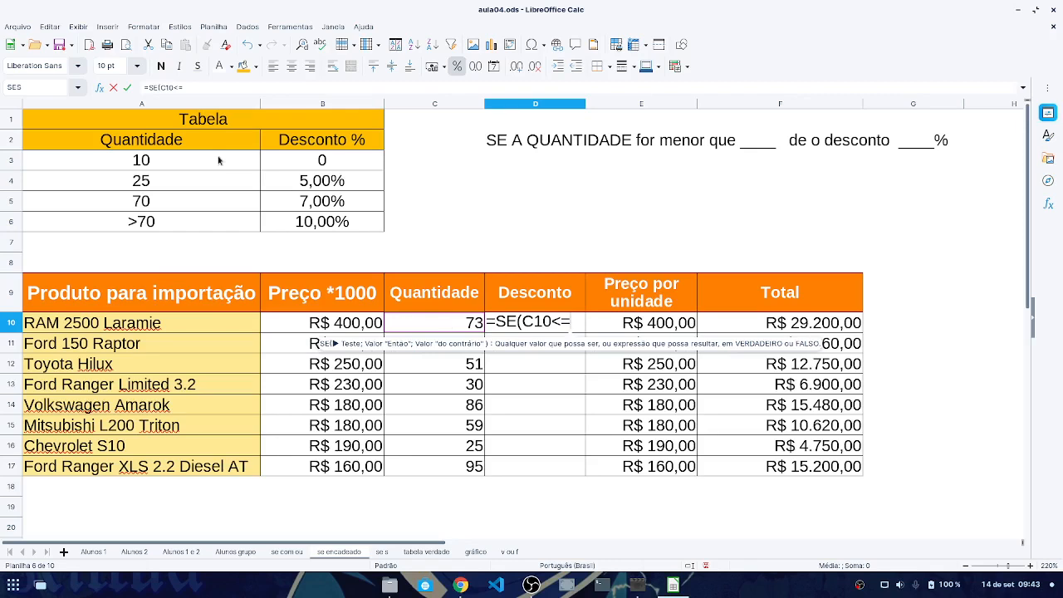
left_click(219, 160)
key("F4")
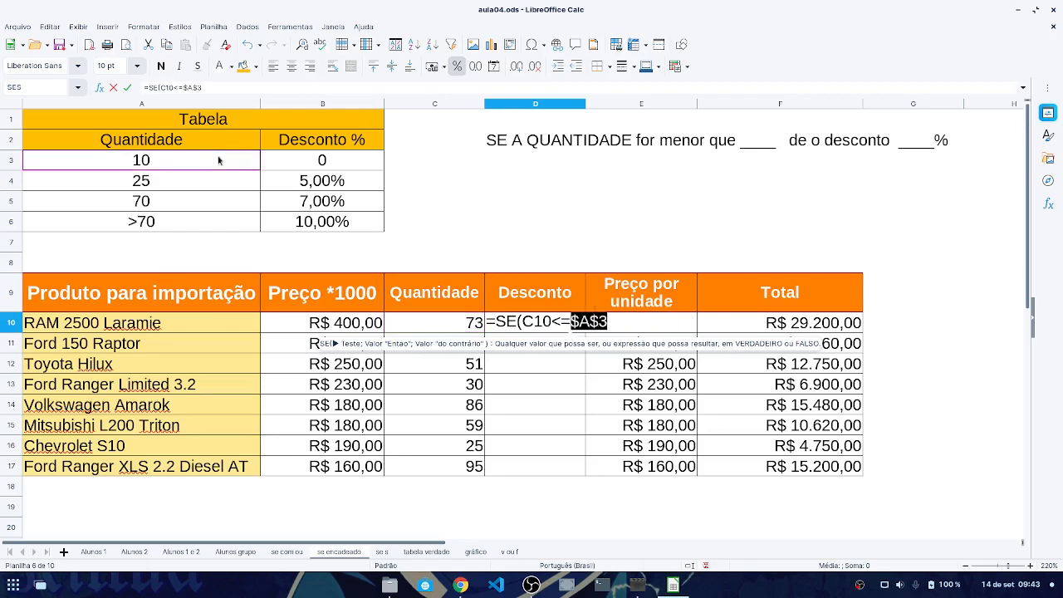
type(";")
left_click(272, 167)
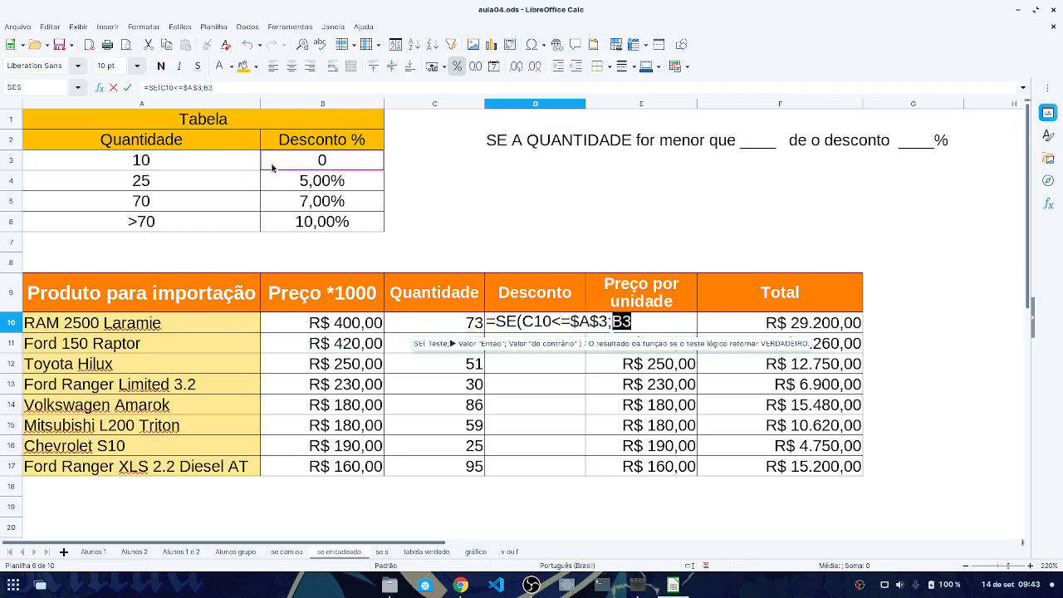
key("F4")
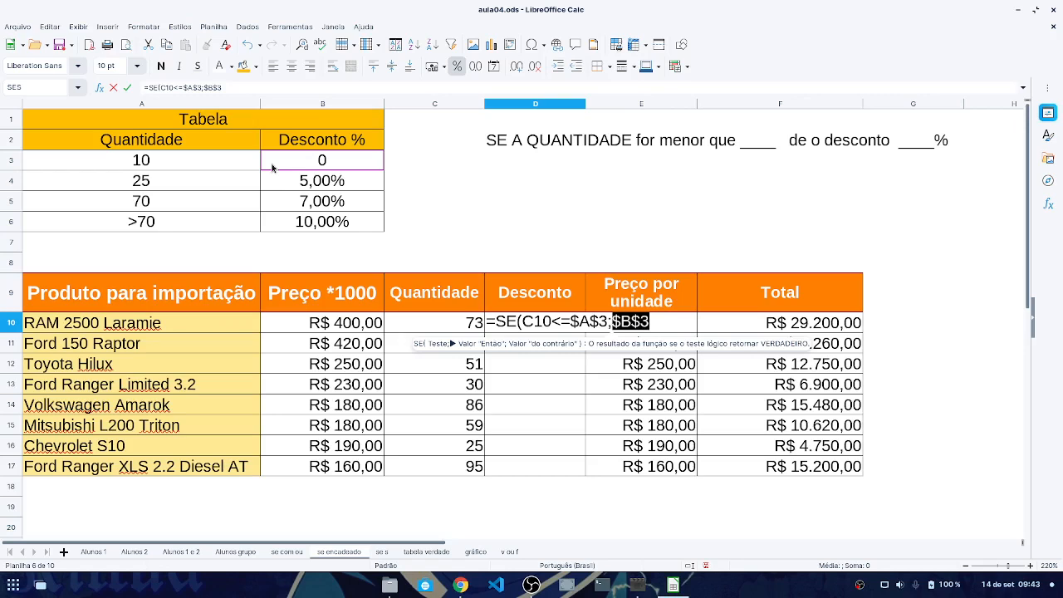
Step: Nest a second SE as the false result, with the test C10<=$A$4 and the true result $B$4
type(";")
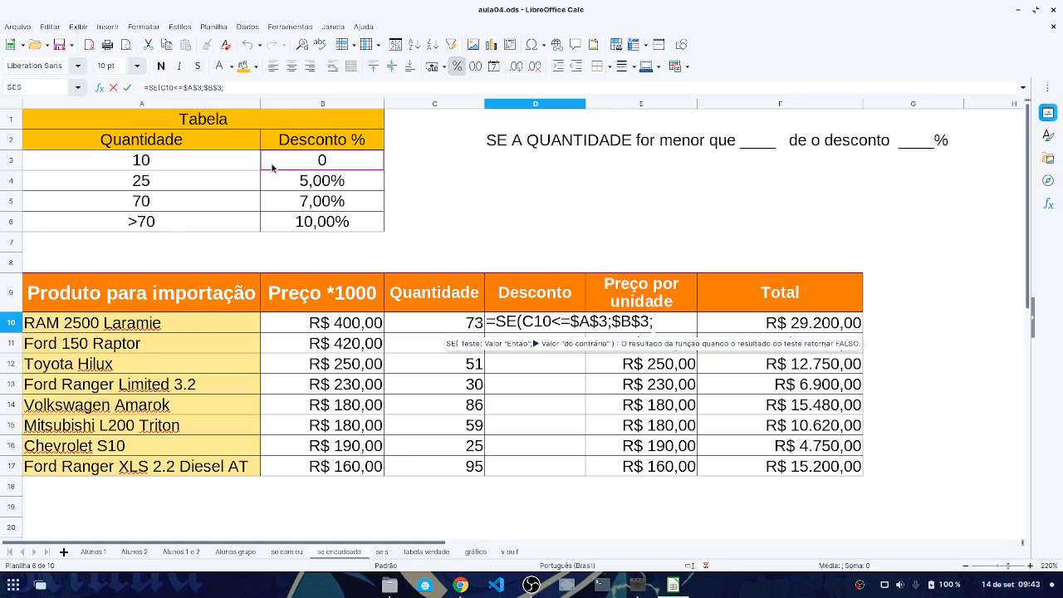
type("SE")
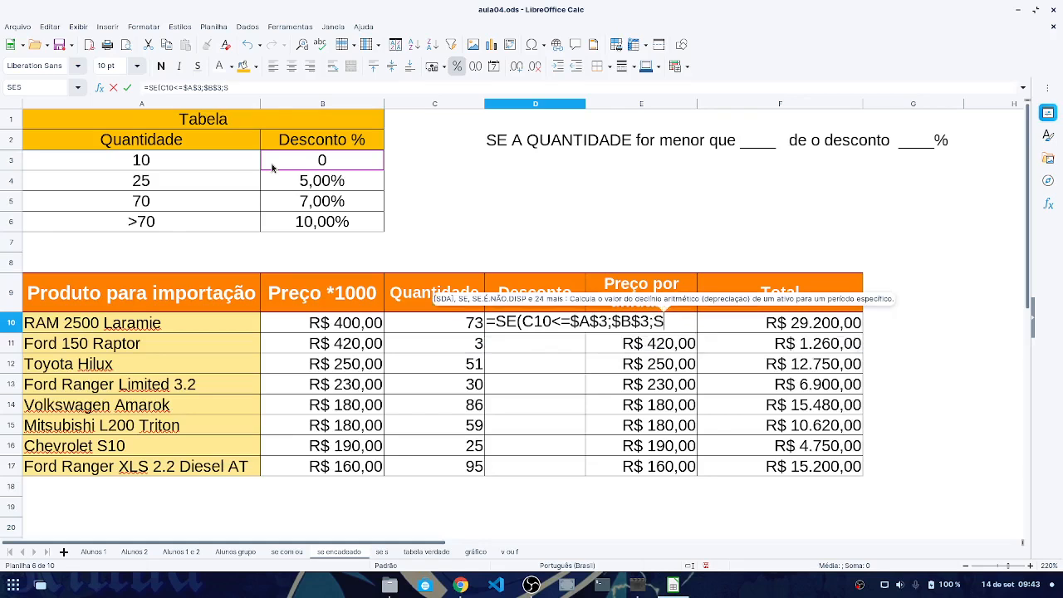
type("(")
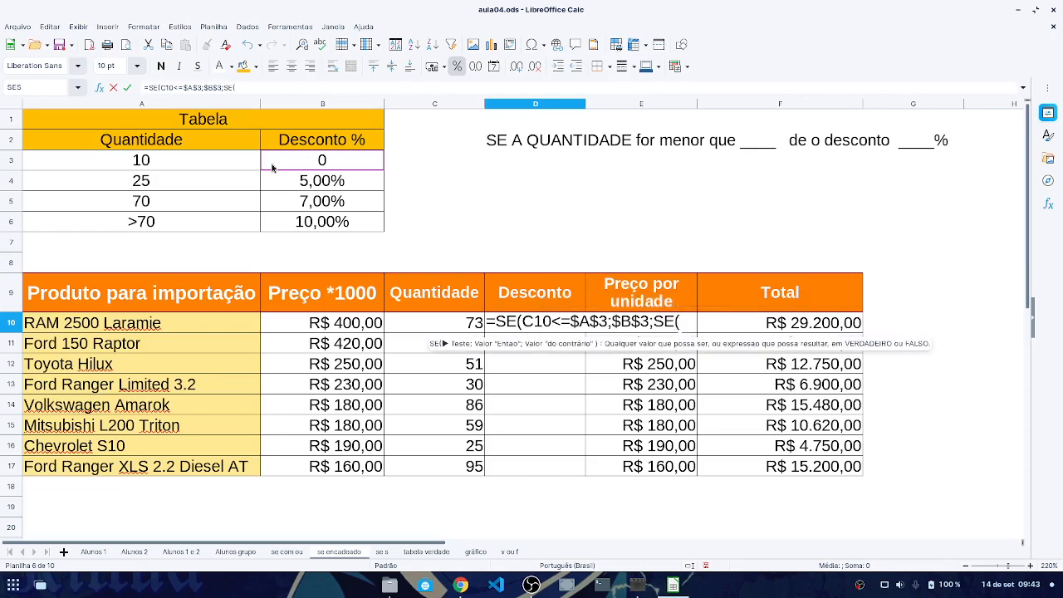
left_click(415, 320)
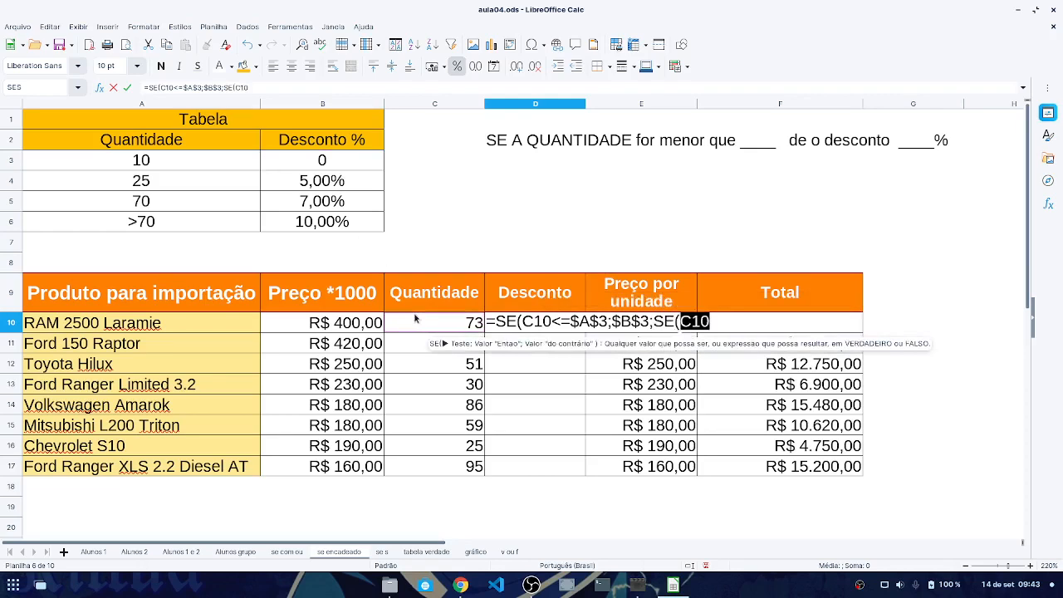
type("<=")
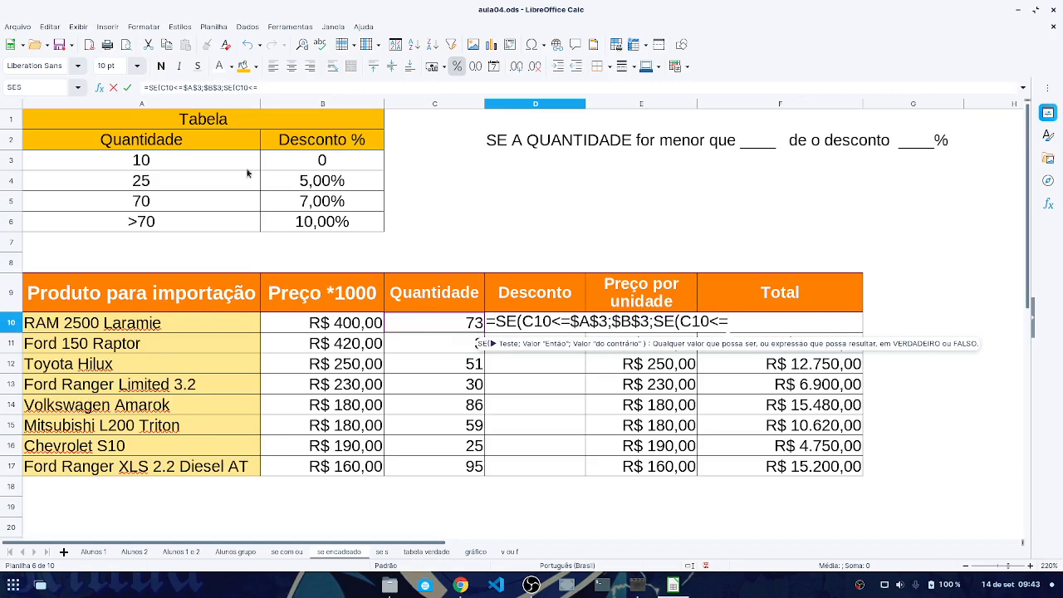
left_click(186, 179)
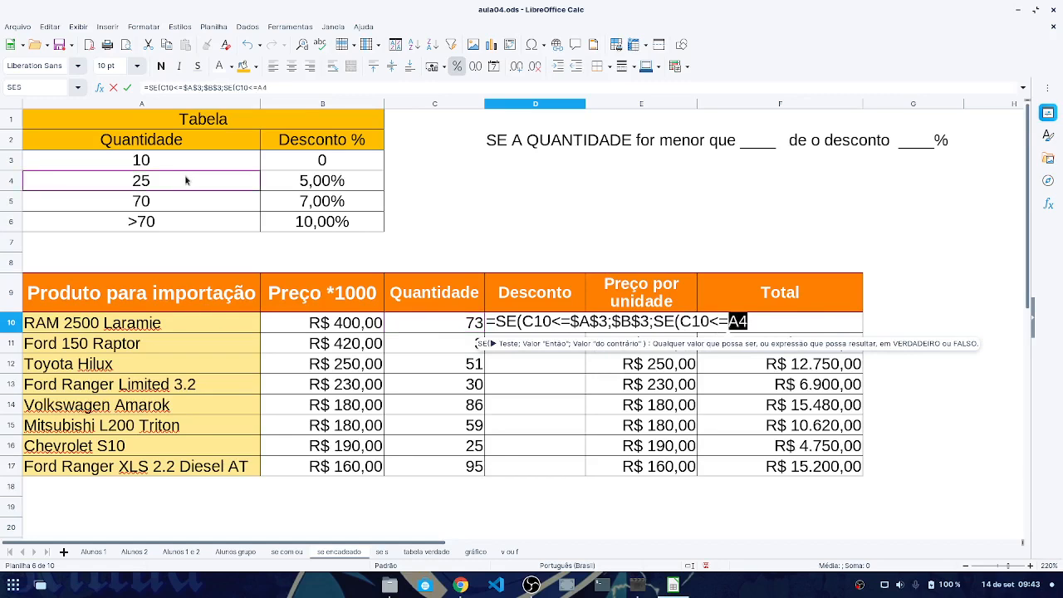
key("shift+F4")
type(";")
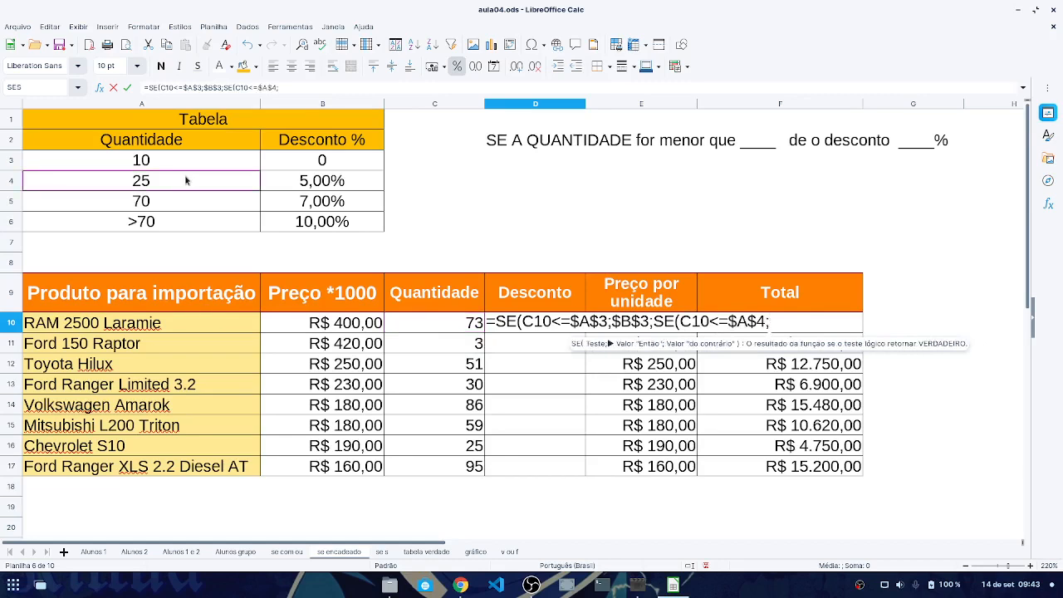
left_click(297, 183)
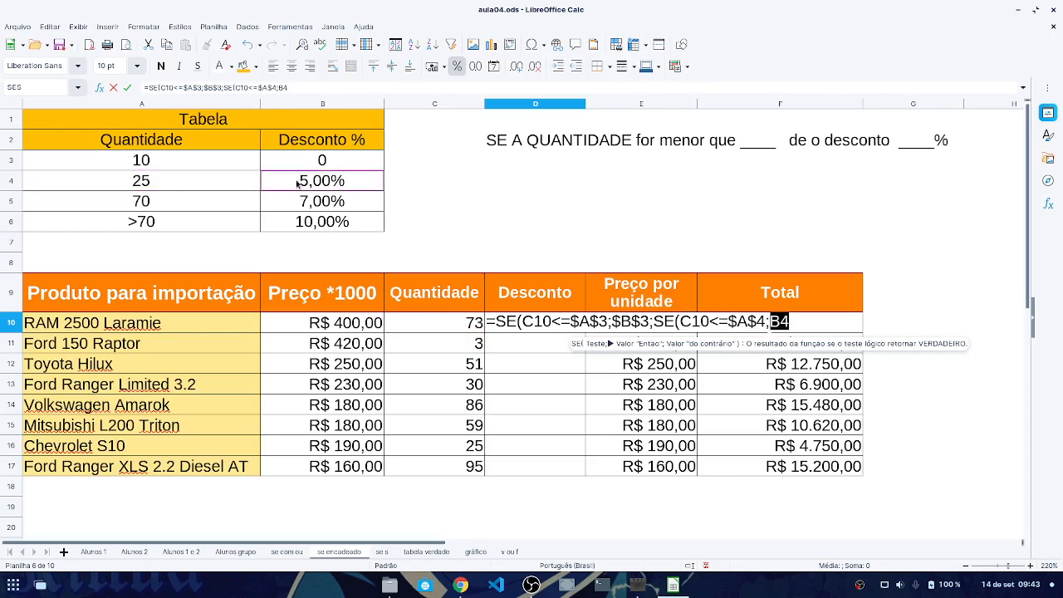
key("shift+F4")
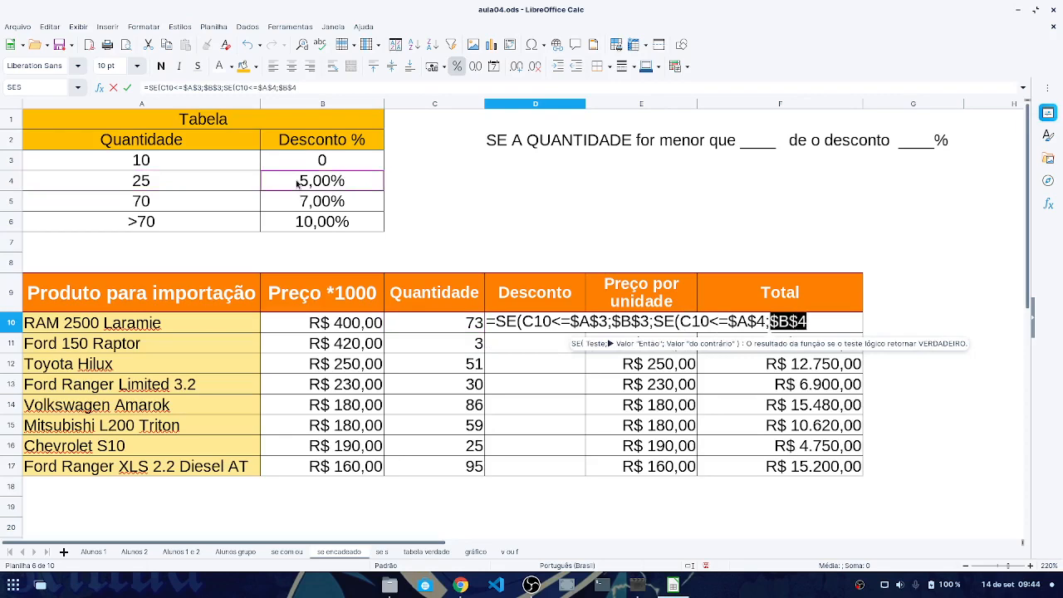
Step: Nest a third SE as the false result, with the test C10<=$A$5 and the true result $B$5
type(";")
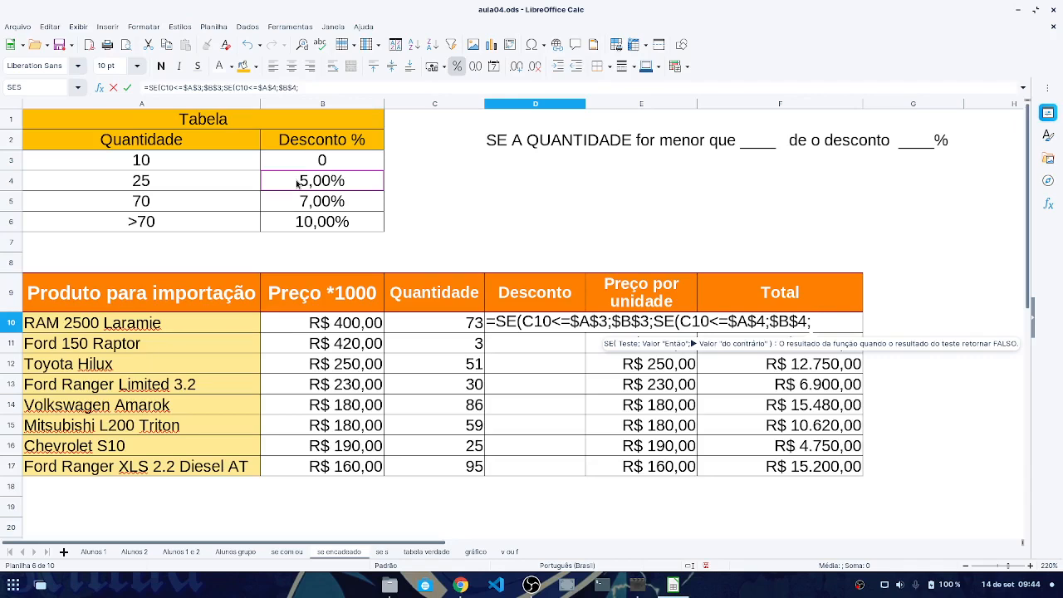
type("SE")
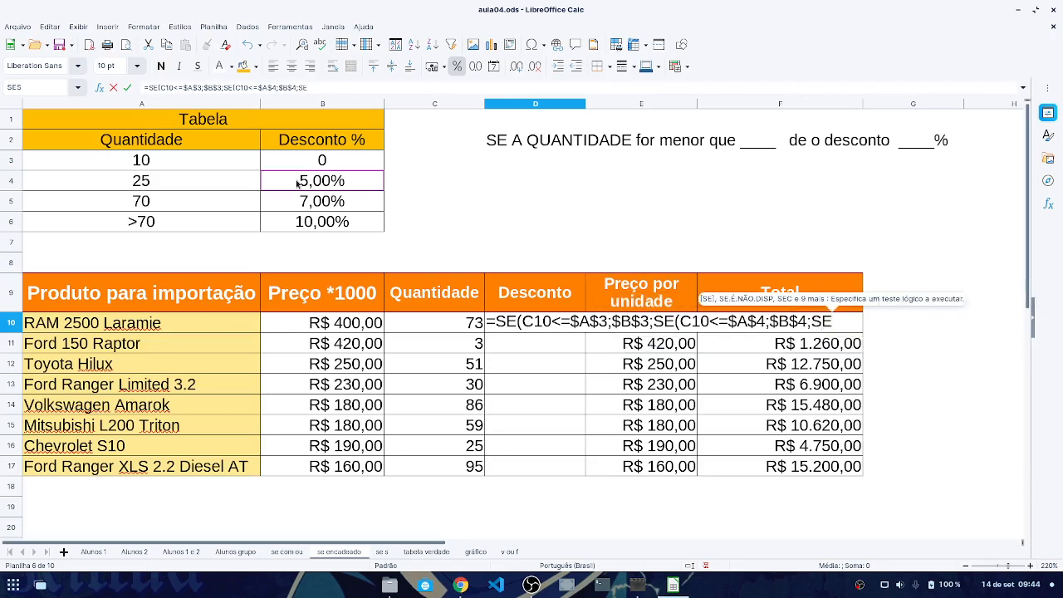
type("(")
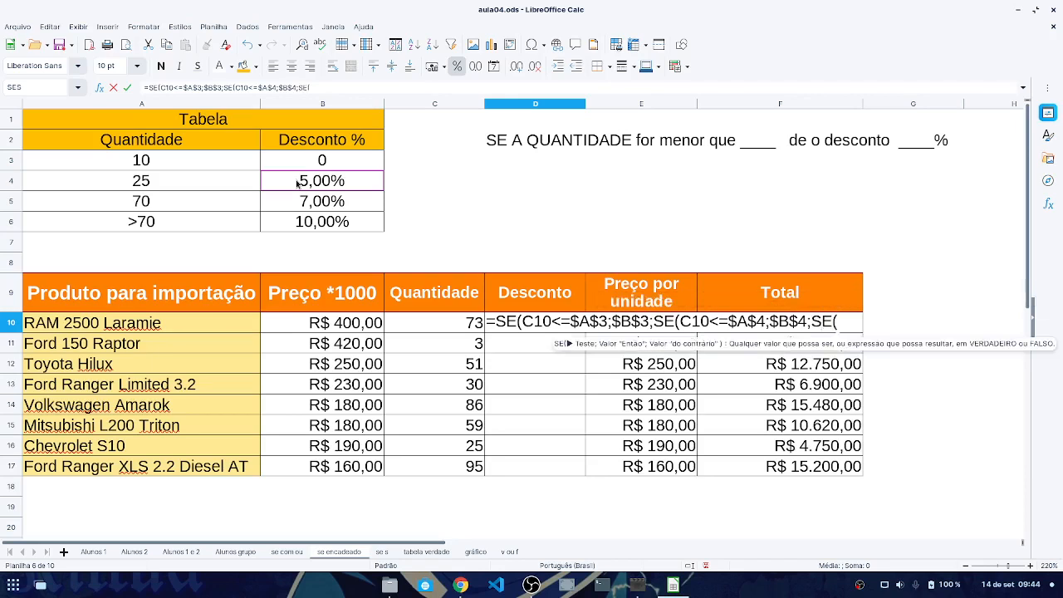
left_click(201, 205)
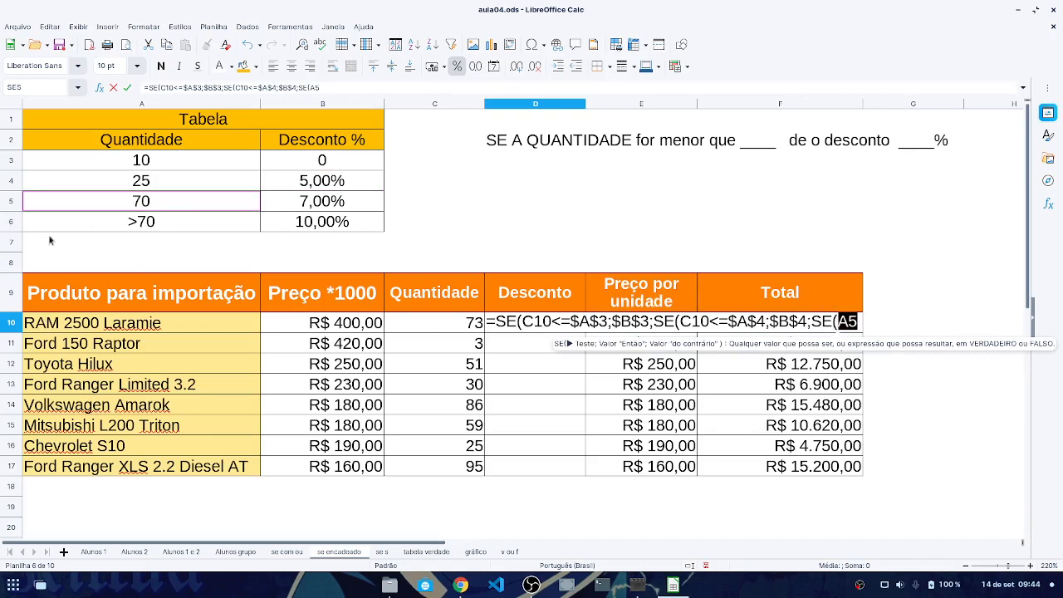
left_click(421, 328)
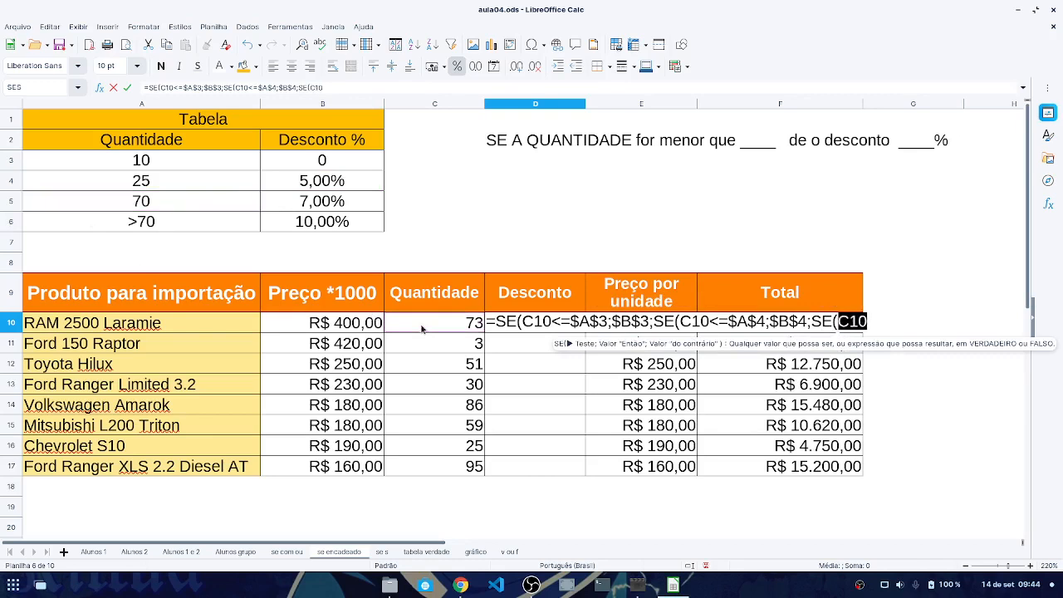
type("<=")
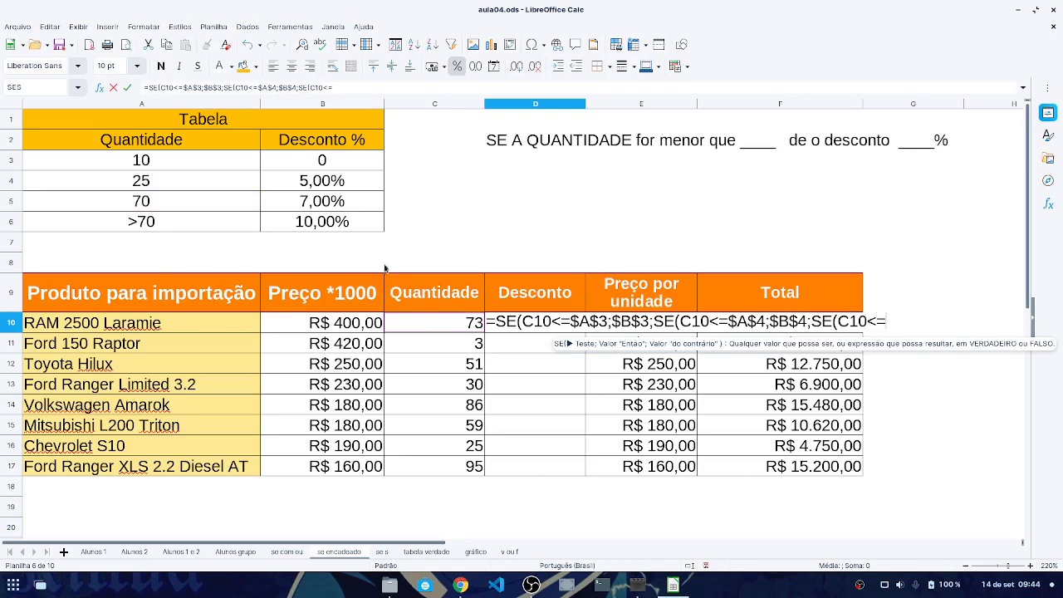
left_click(199, 206)
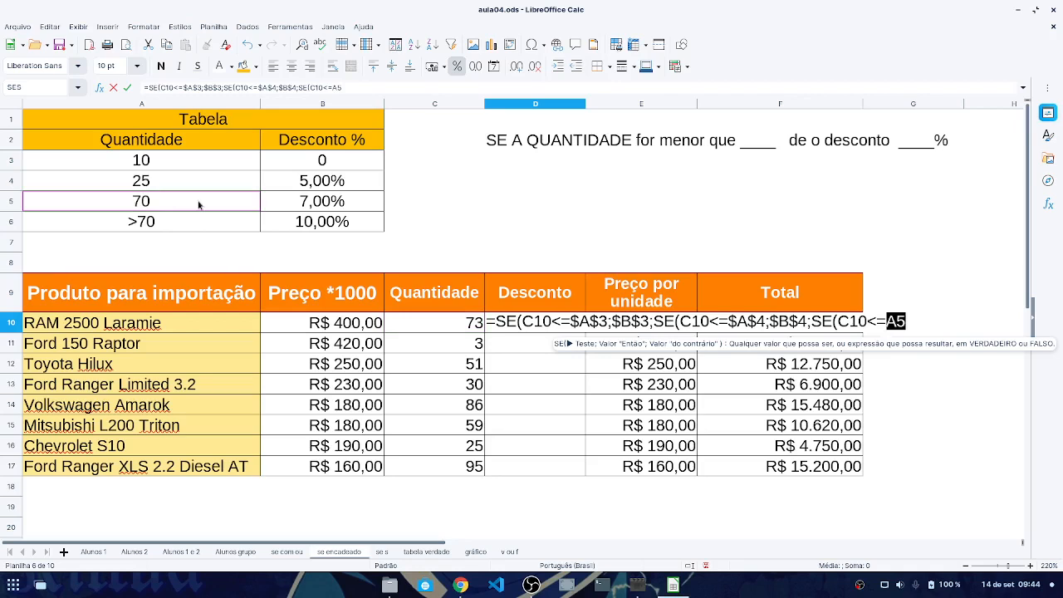
key("F4")
type(";")
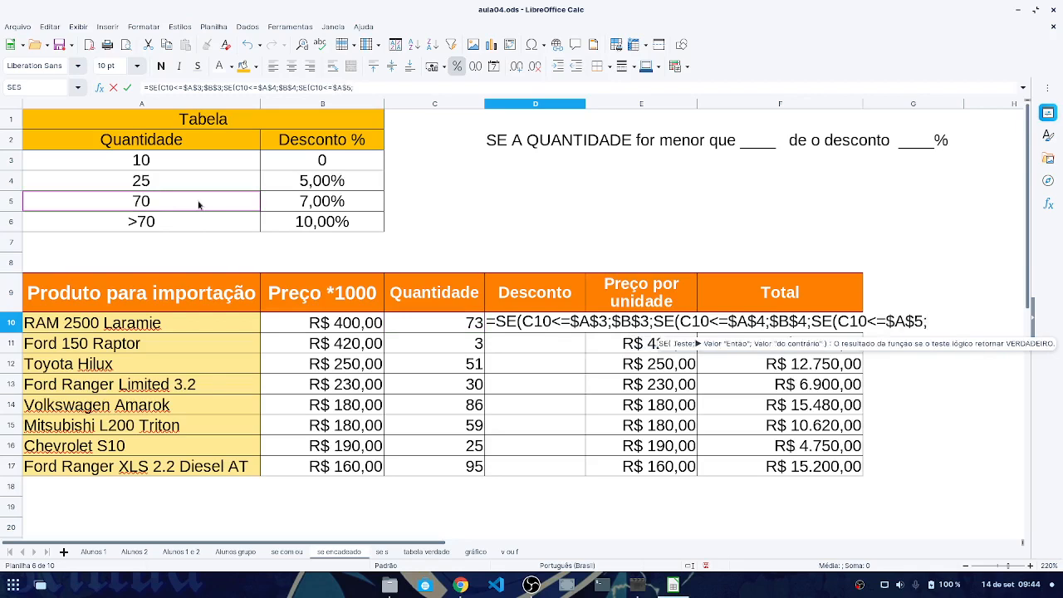
left_click(293, 201)
key("F4")
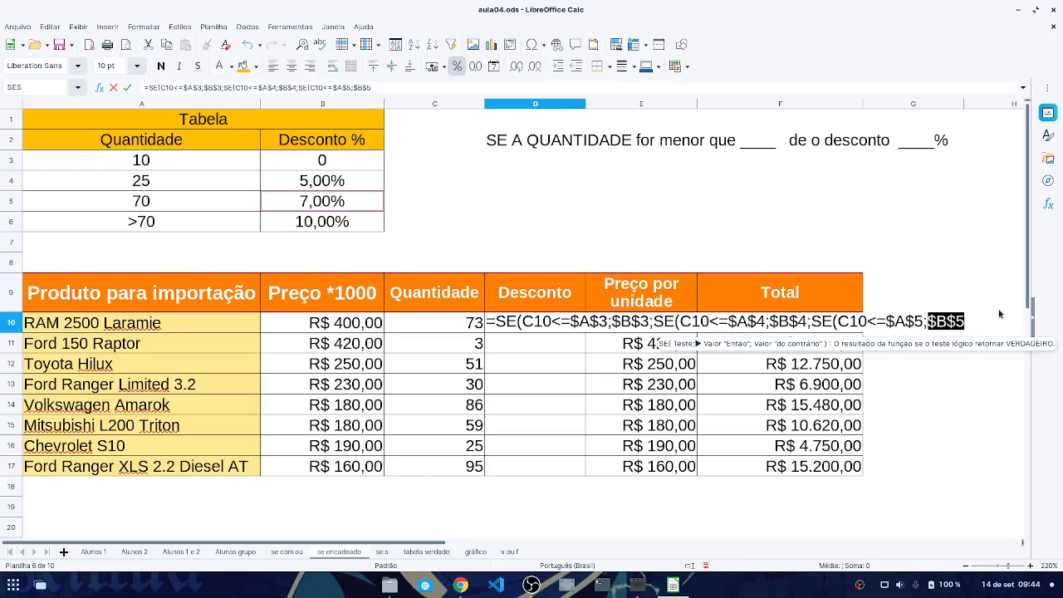
Step: Complete the D10 formula with $B$6 as the final false result and close all three nested SE functions
type(";")
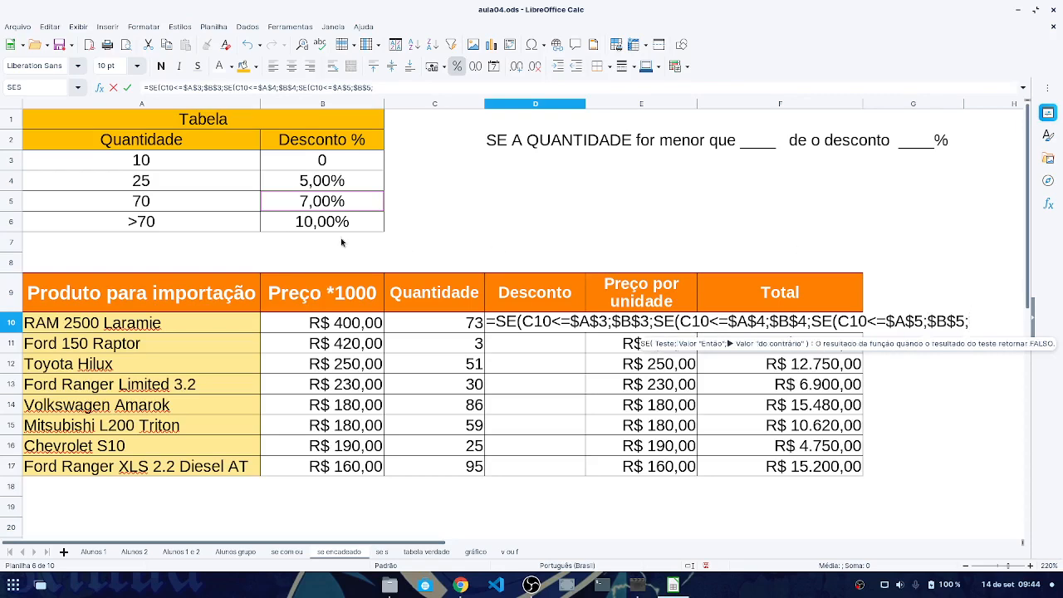
left_click(330, 231)
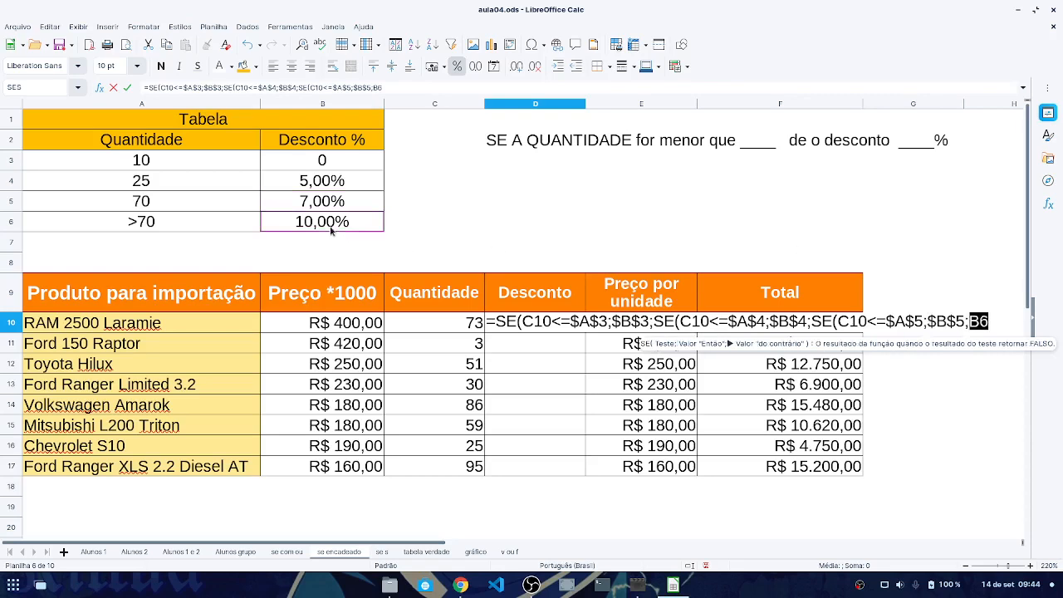
key("F4")
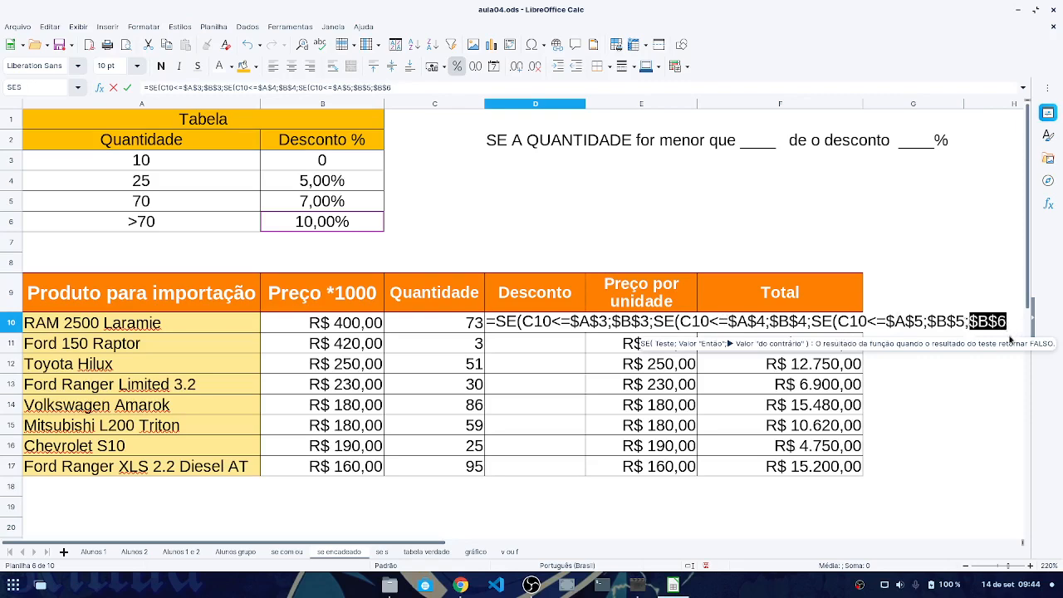
type(")")
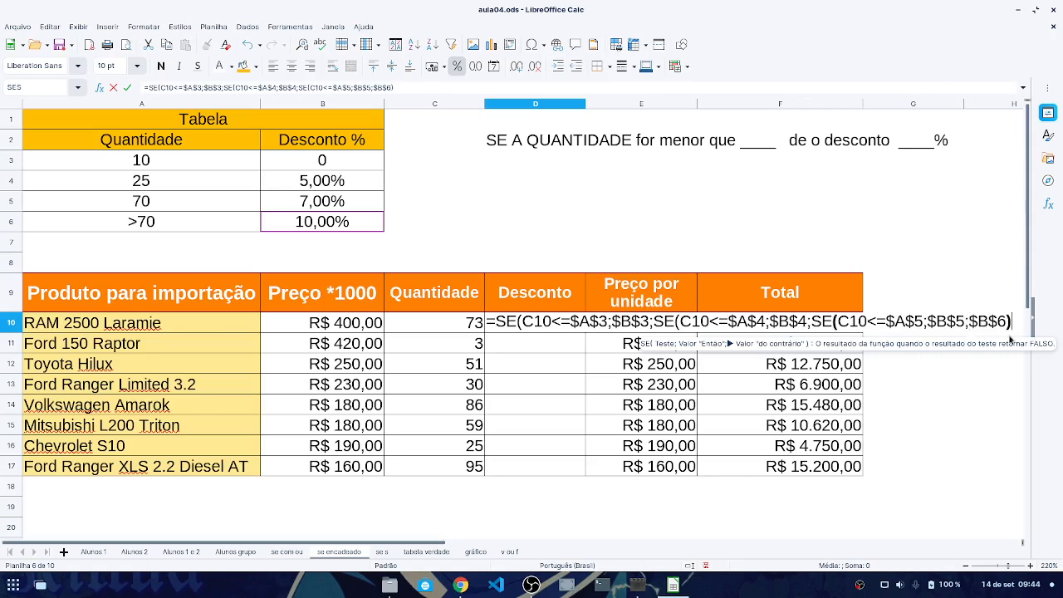
type("))")
key("Return")
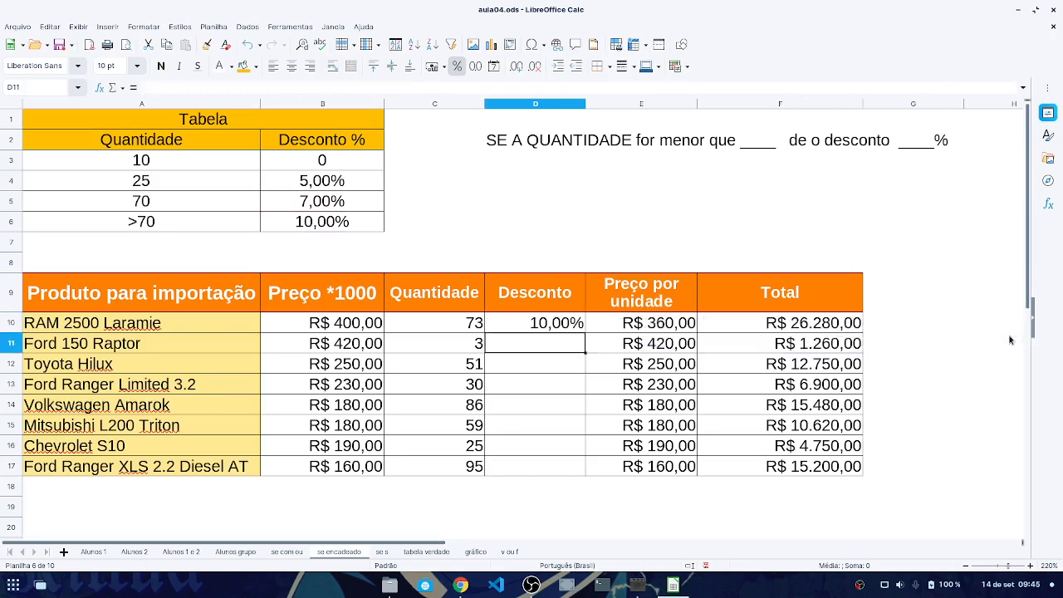
Step: Fill the nested SE formula from D10 down through D17 in the Desconto column
left_click(556, 329)
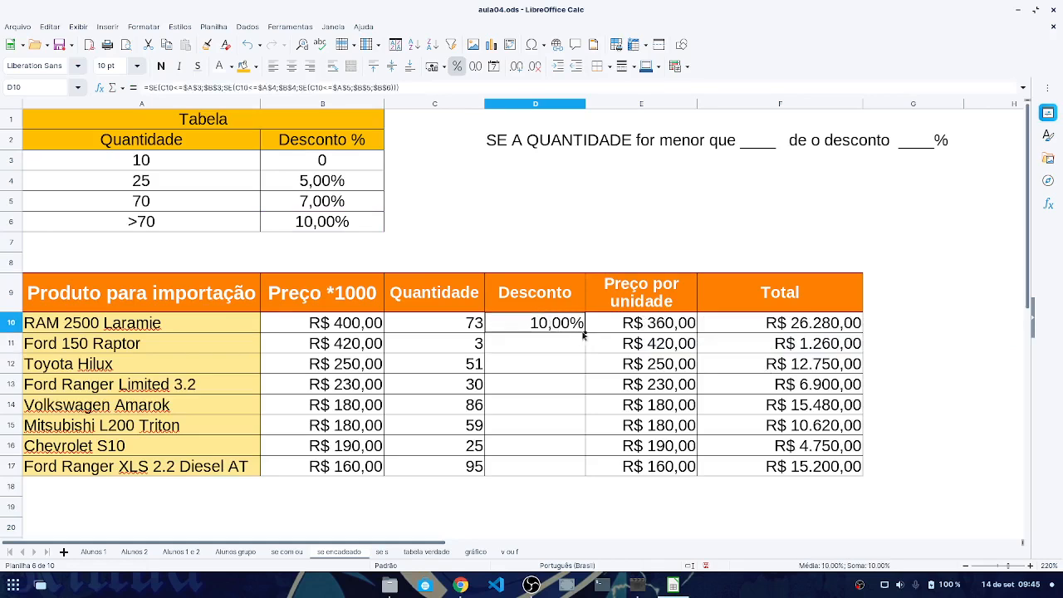
left_click_drag(583, 331, 581, 485)
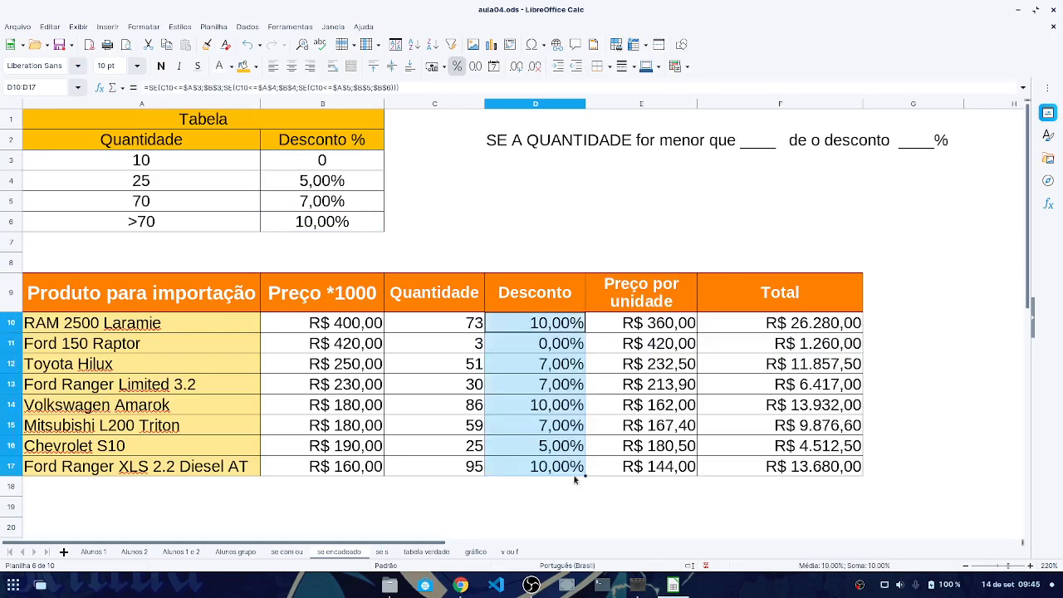
left_click(512, 371)
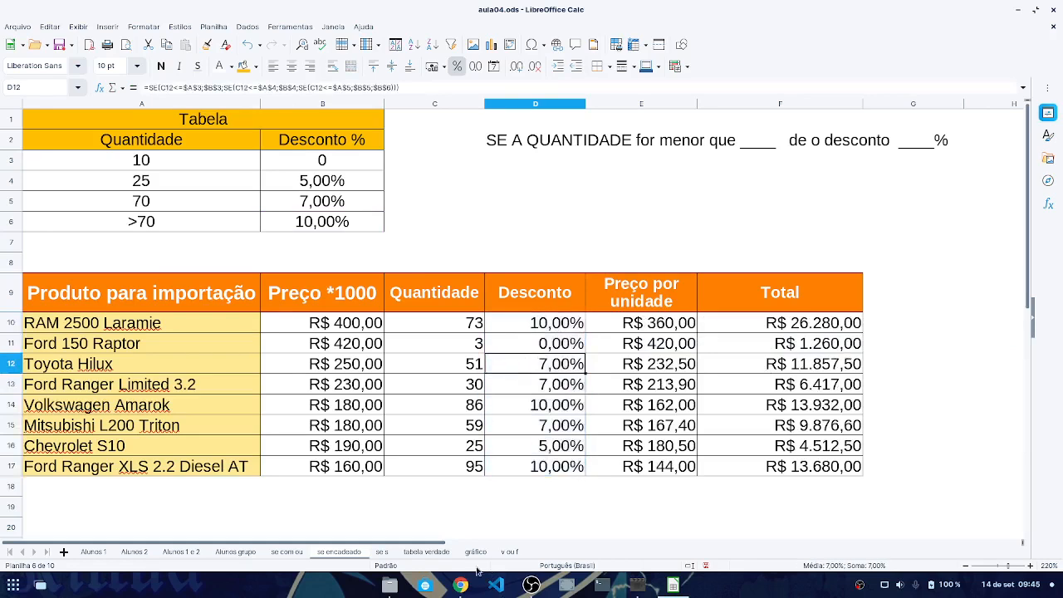
Step: Examine the nested SE formula in D10, reviewing each test, true result and false result without changing it
double_click(523, 321)
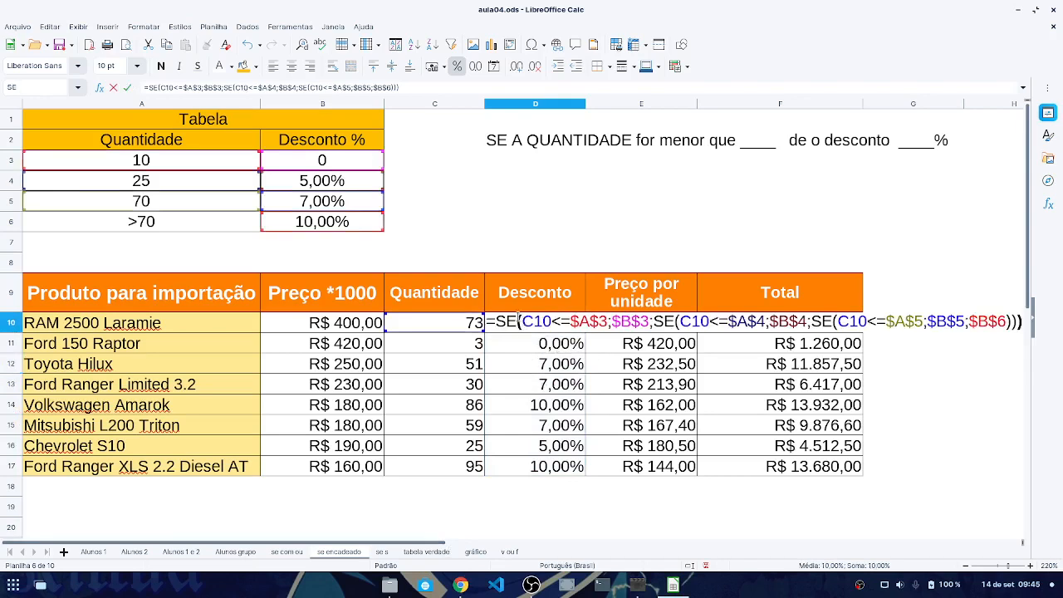
left_click_drag(522, 321, 650, 321)
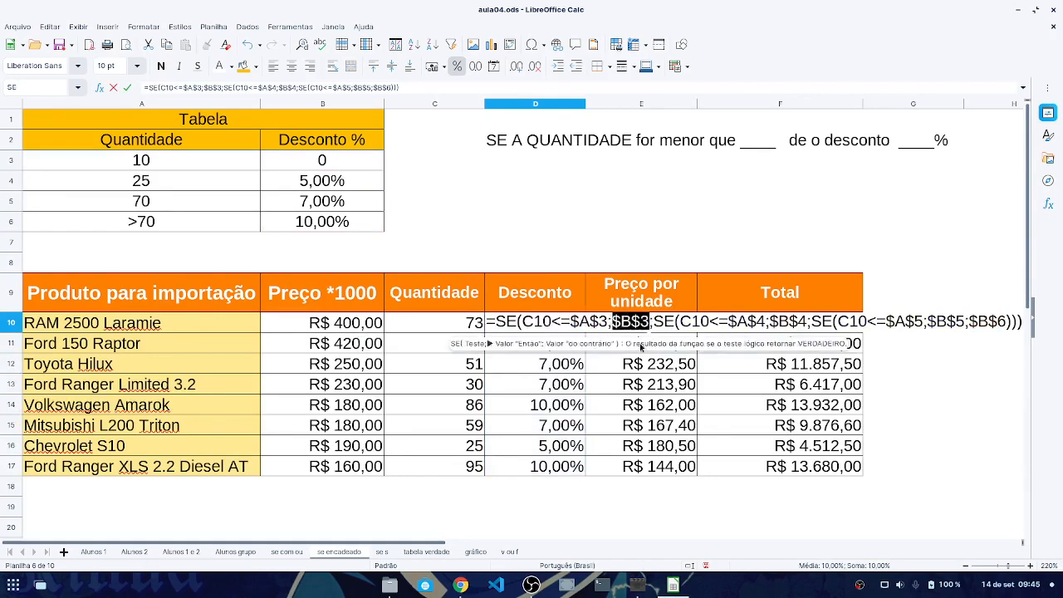
left_click_drag(653, 322, 1021, 321)
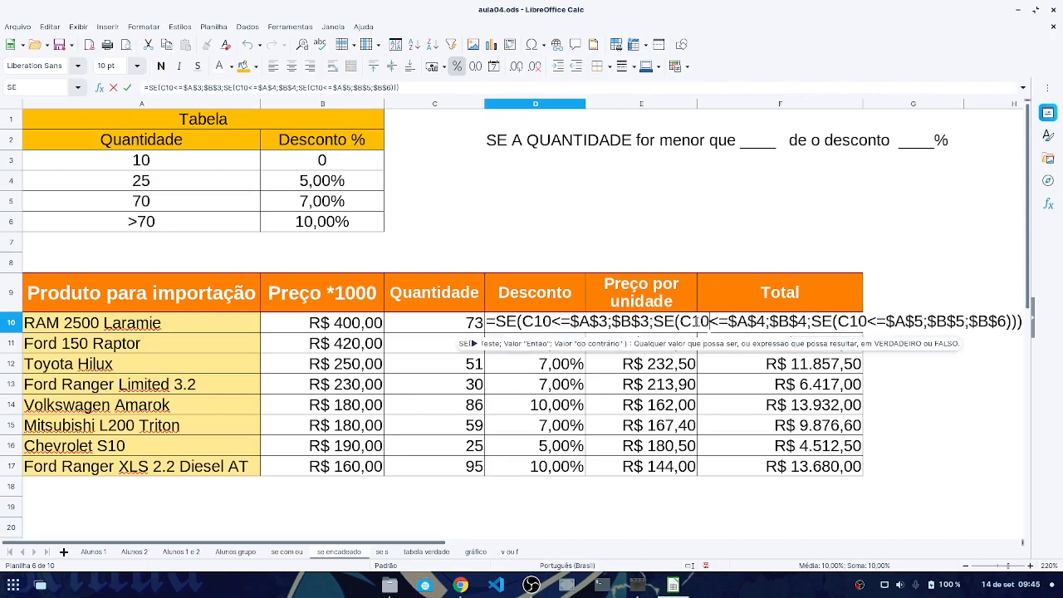
left_click(681, 321)
left_click_drag(681, 321, 1028, 328)
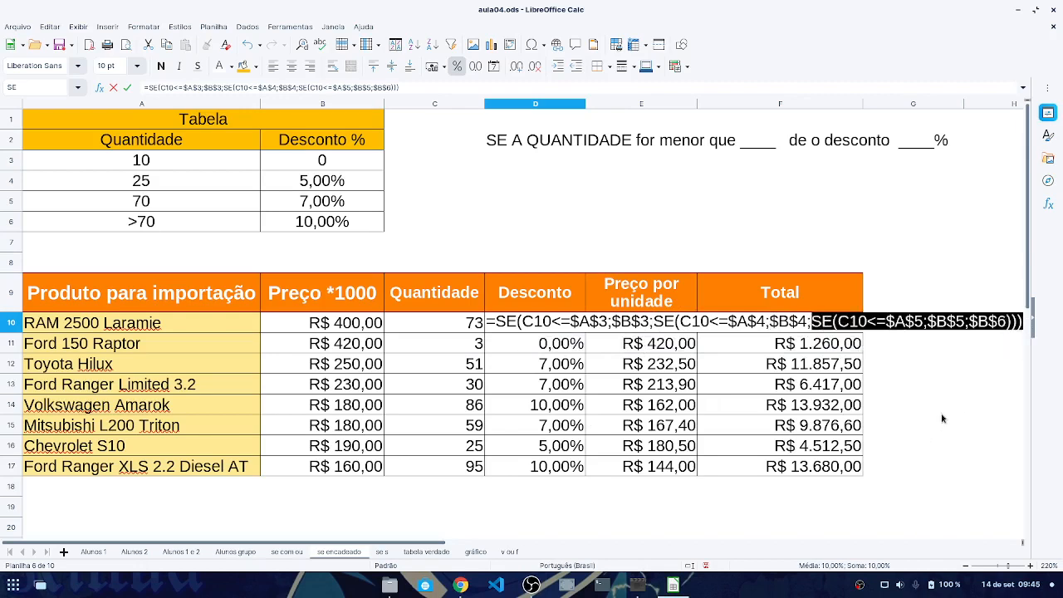
left_click(907, 324)
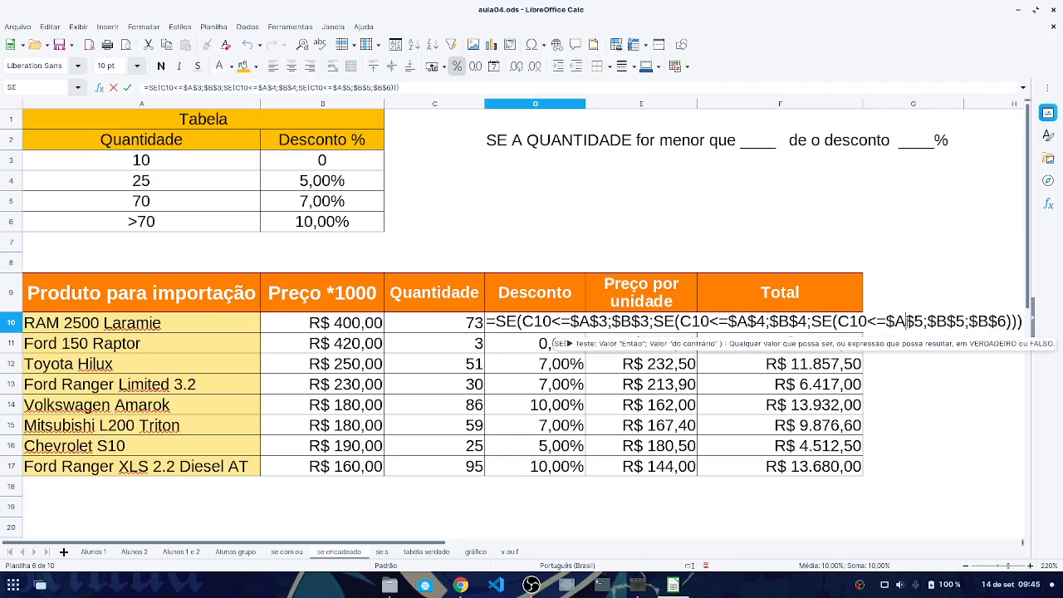
left_click_drag(834, 323, 1006, 321)
left_click(930, 322)
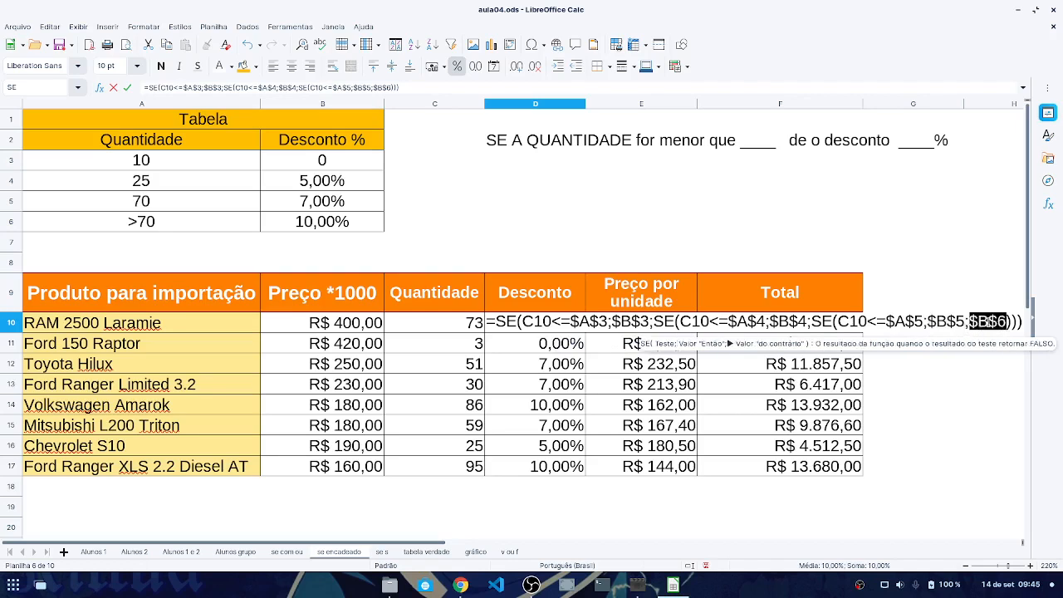
left_click(987, 322)
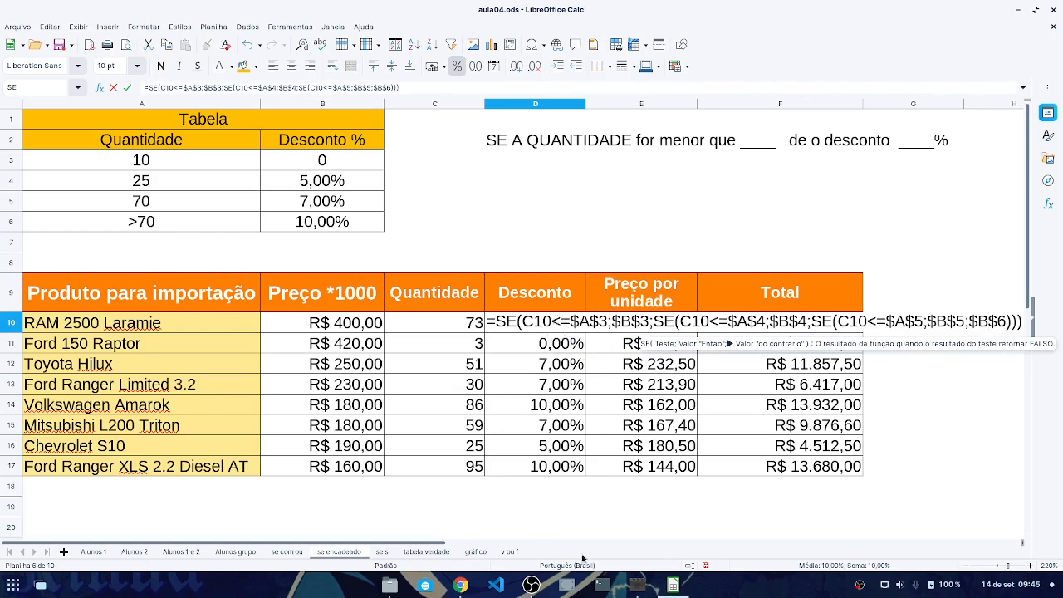
key("Return")
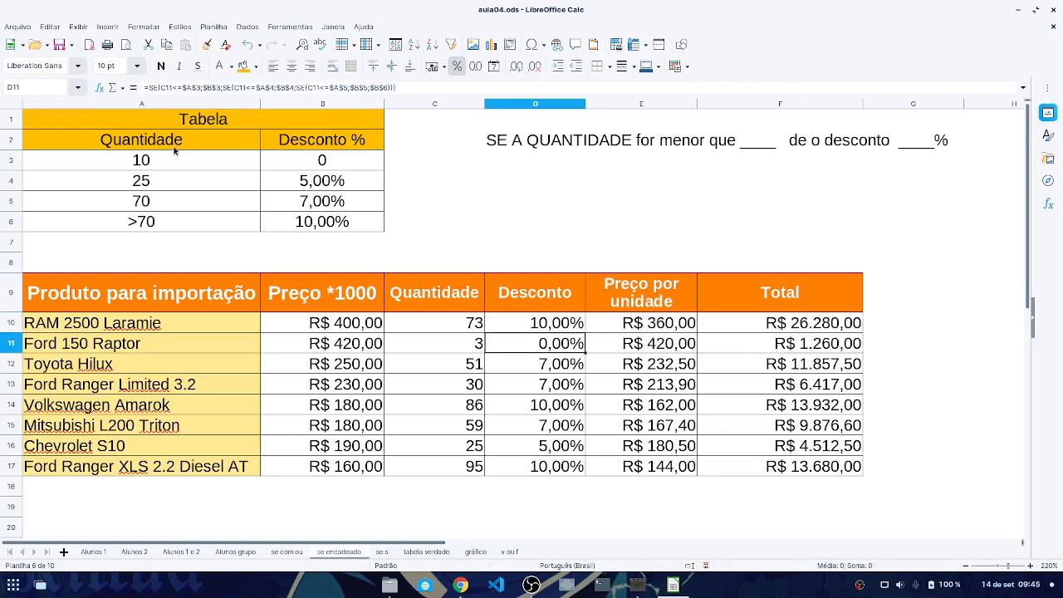
left_click(557, 323)
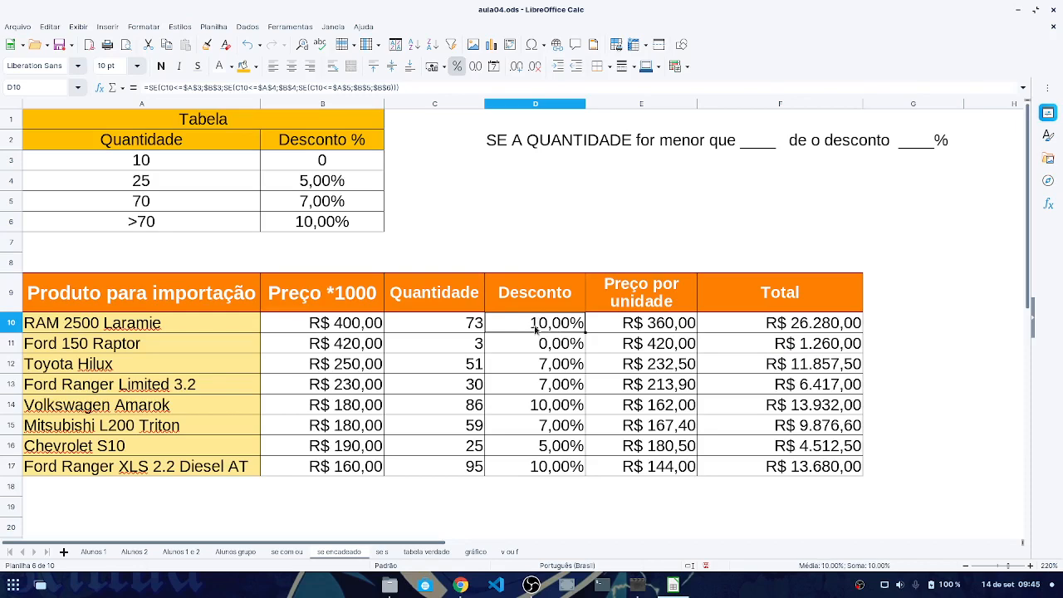
double_click(536, 329)
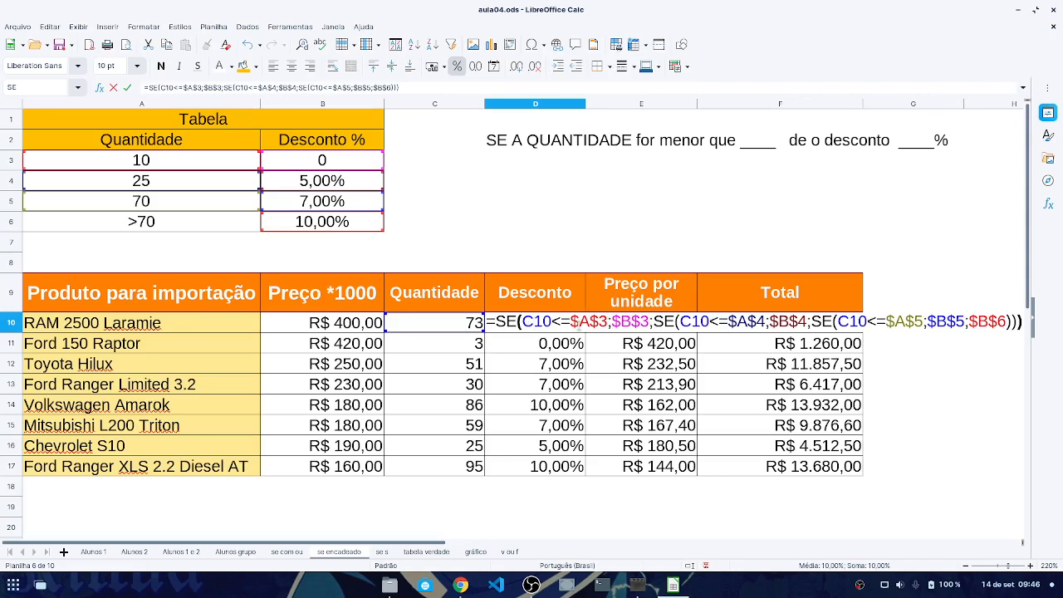
key("Return")
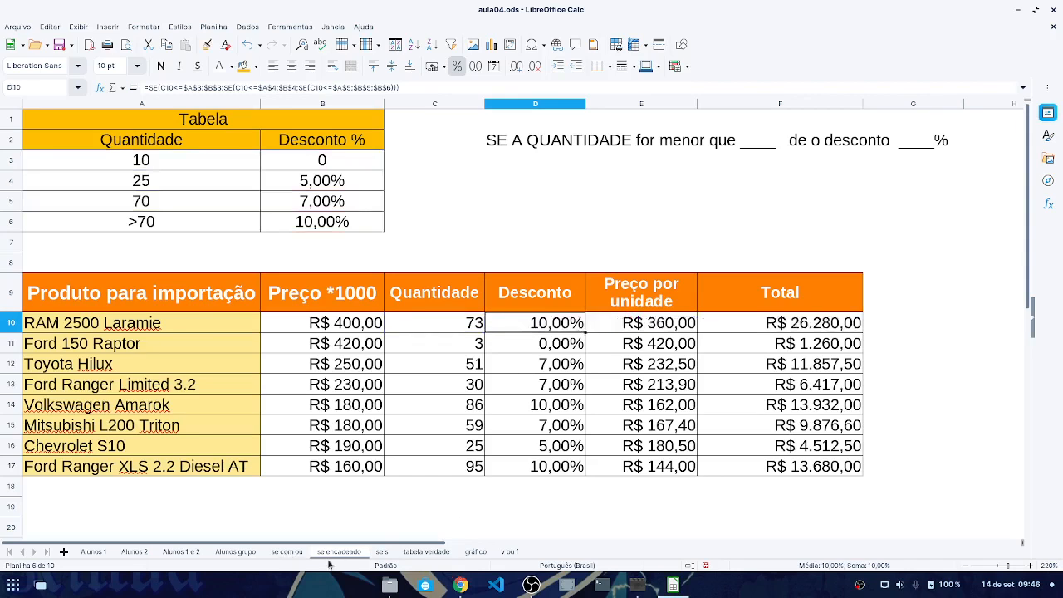
Step: On the se s sheet, examine the SES formula in D10 for comparison with the nested SE version
left_click(384, 552)
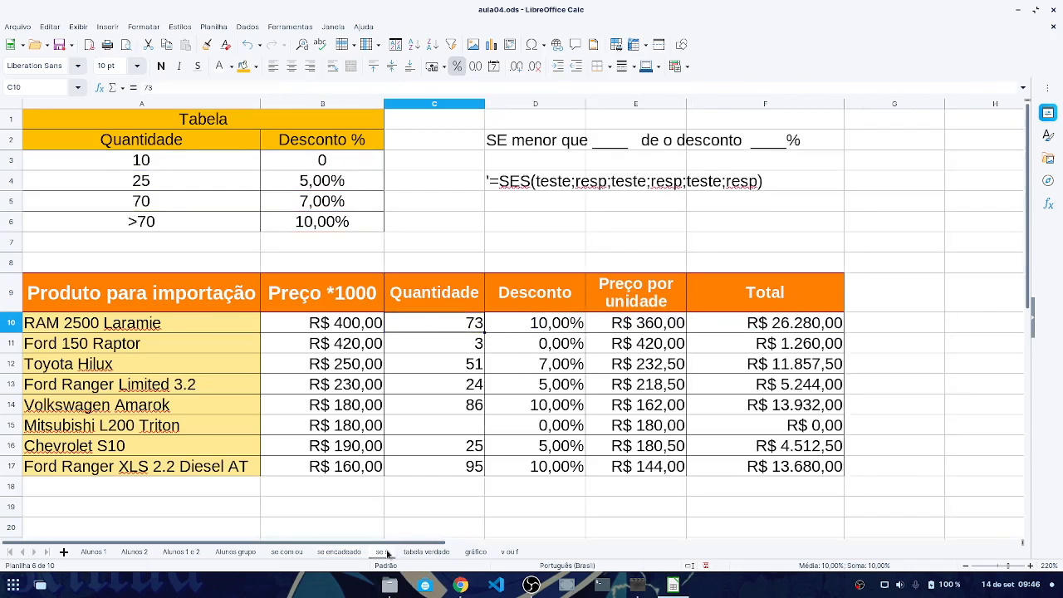
double_click(533, 324)
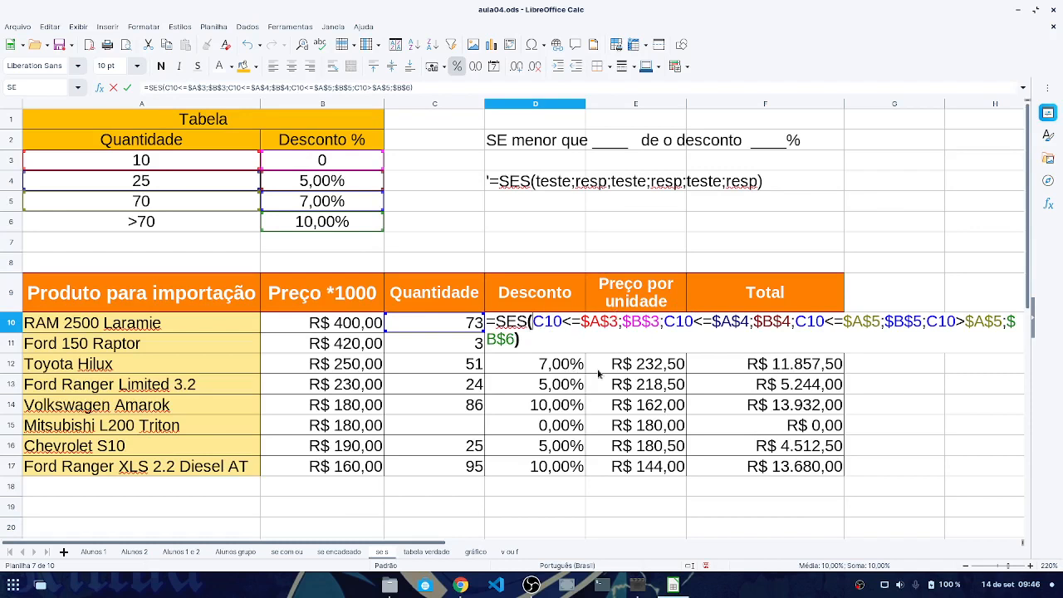
key("Return")
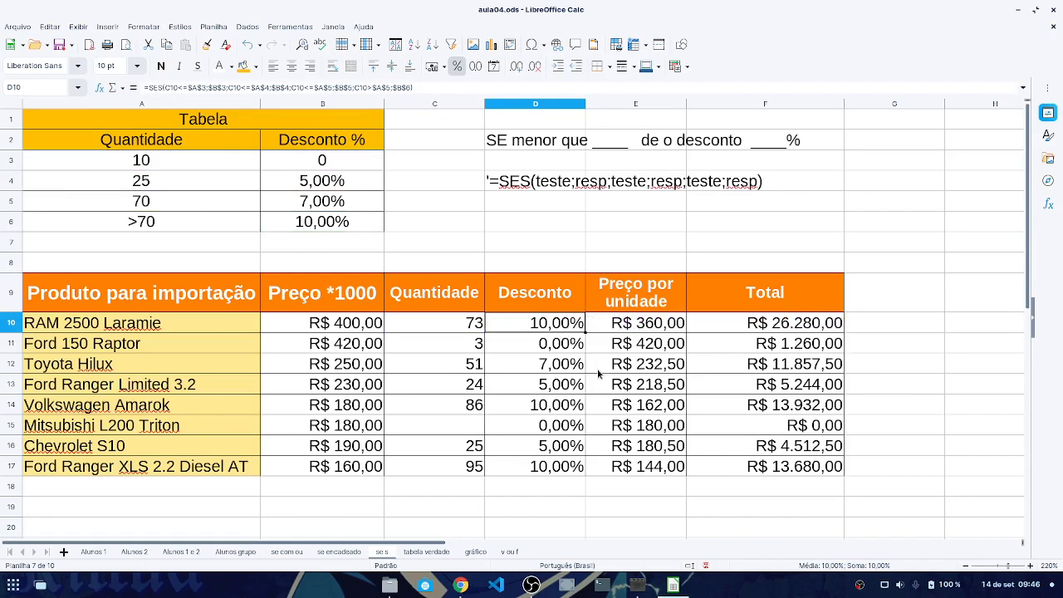